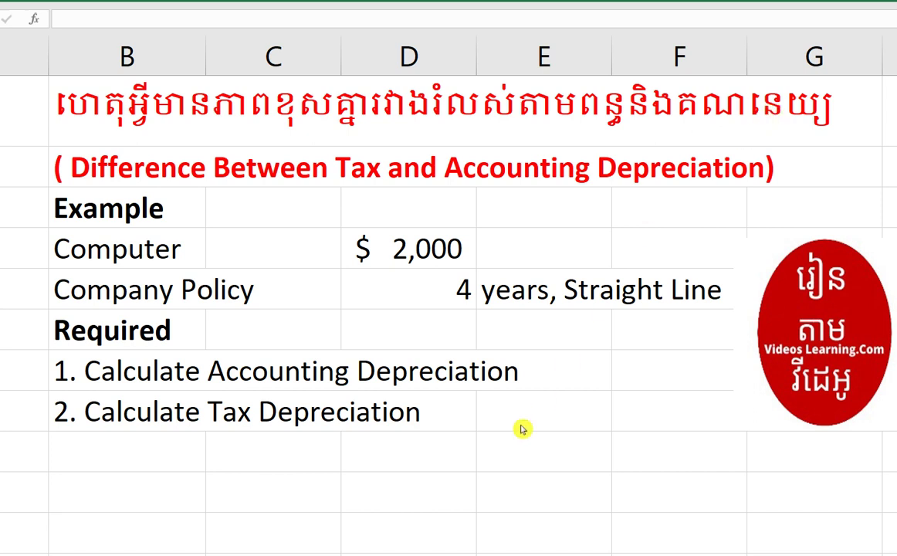
click(495, 460)
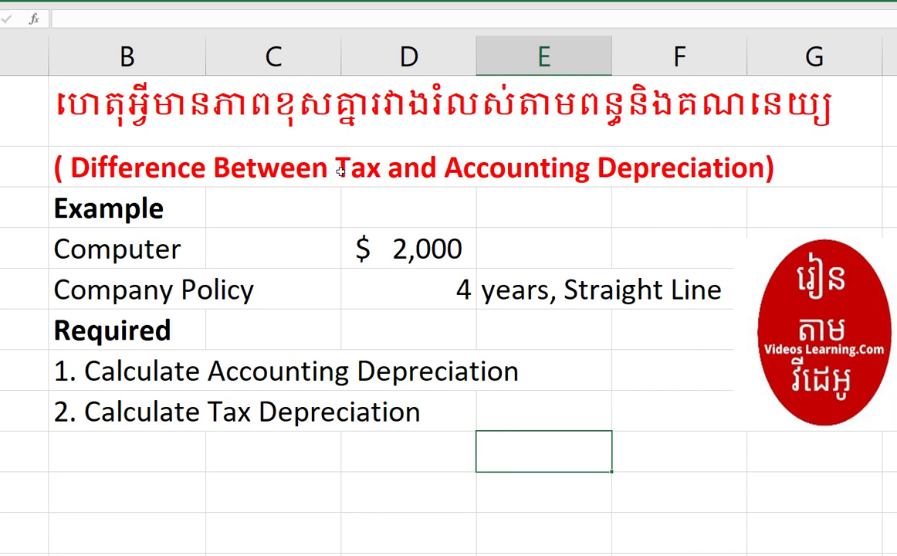
click(591, 407)
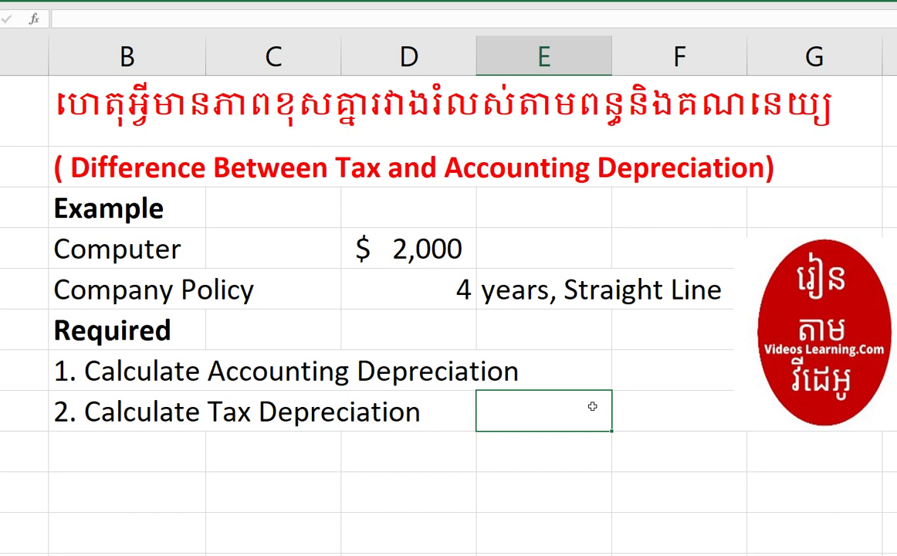
click(456, 249)
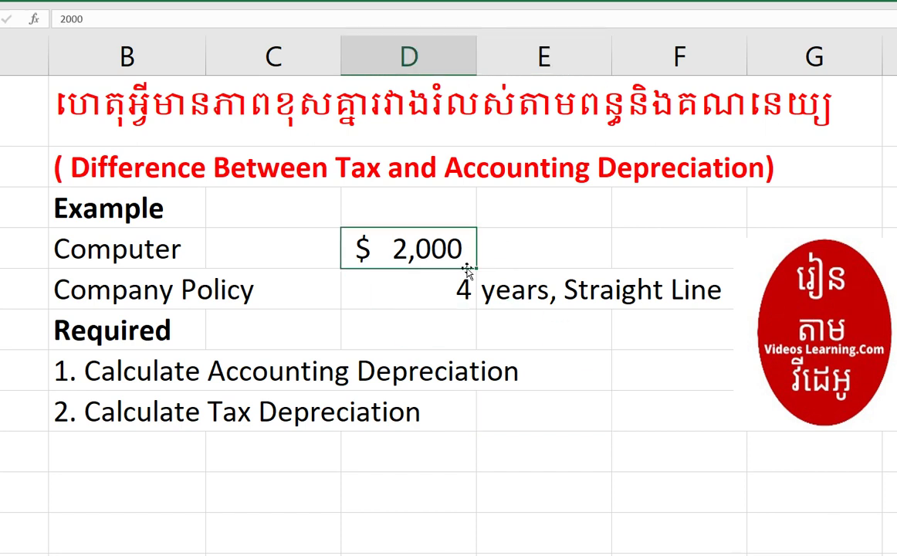
click(578, 238)
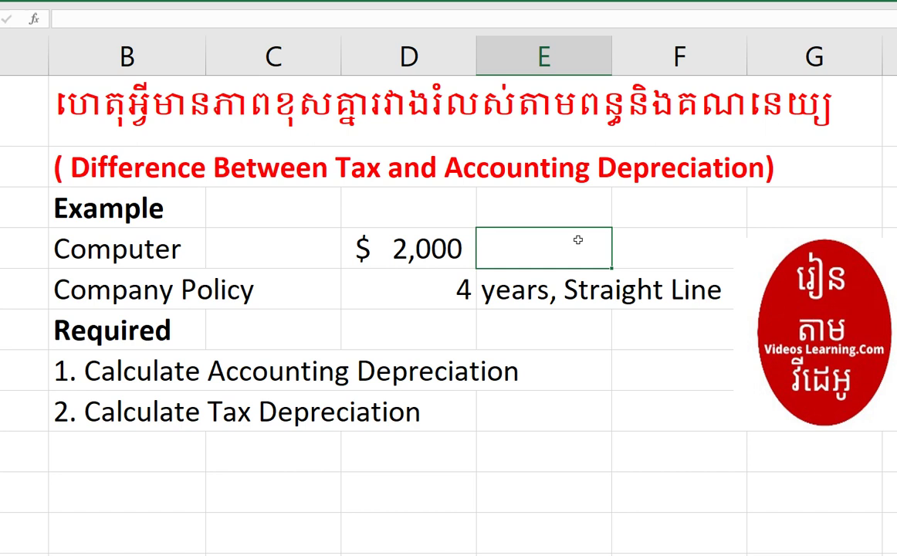
Calculate the accounting depreciation in F9 by dividing the computer cost by the company policy years with =D6/D7.
click(661, 378)
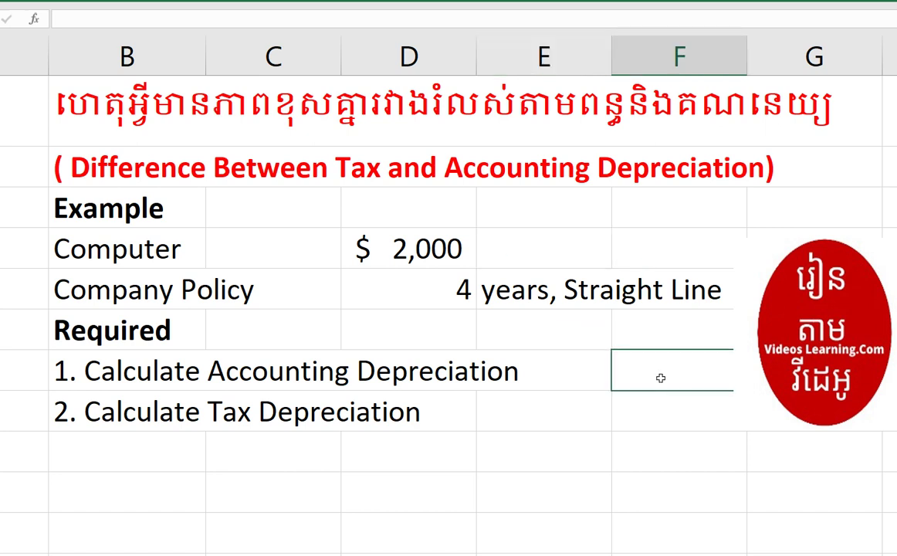
text(=)
click(397, 247)
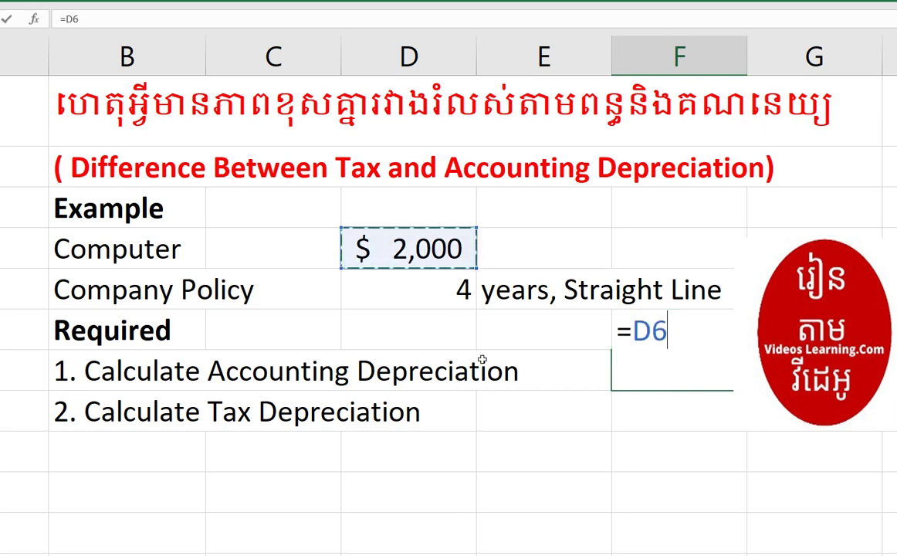
text(/)
click(460, 294)
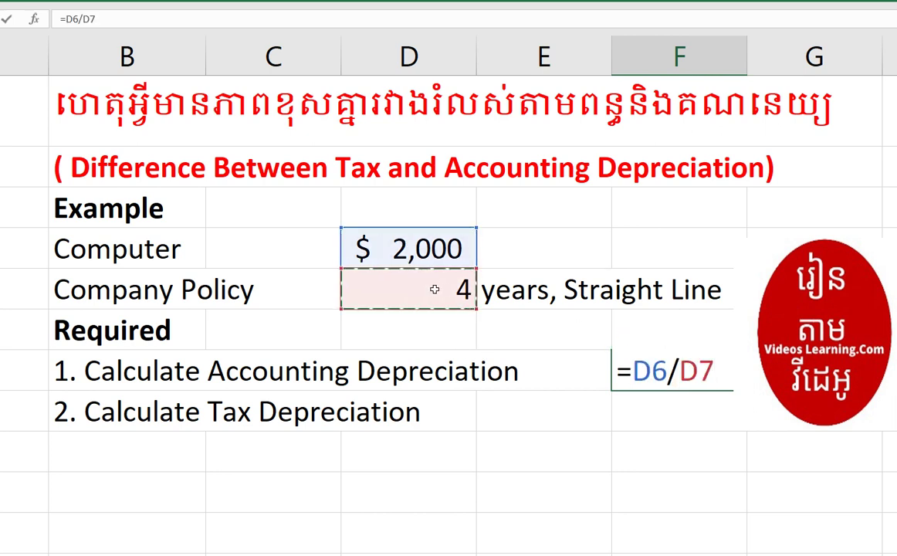
key(Return)
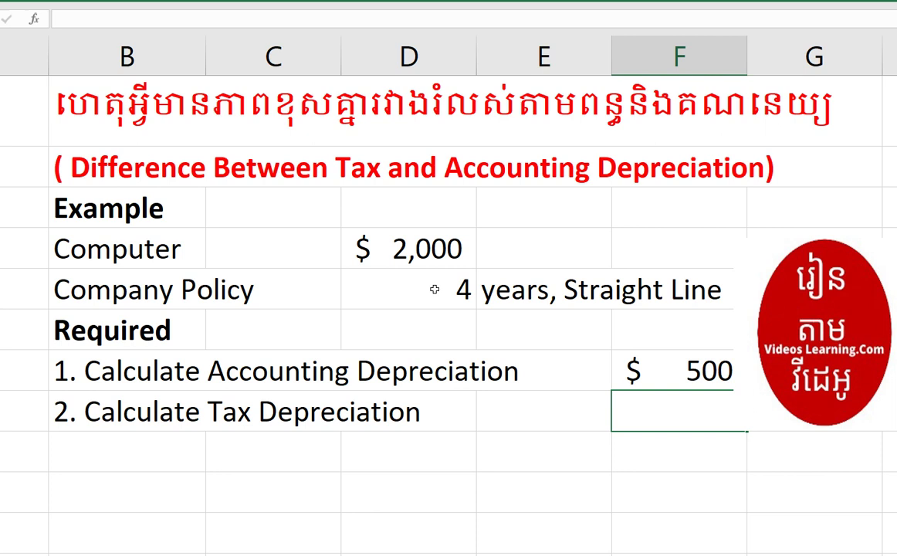
Move the red logo picture out of column G to the empty area around column E below the tax depreciation line.
click(791, 242)
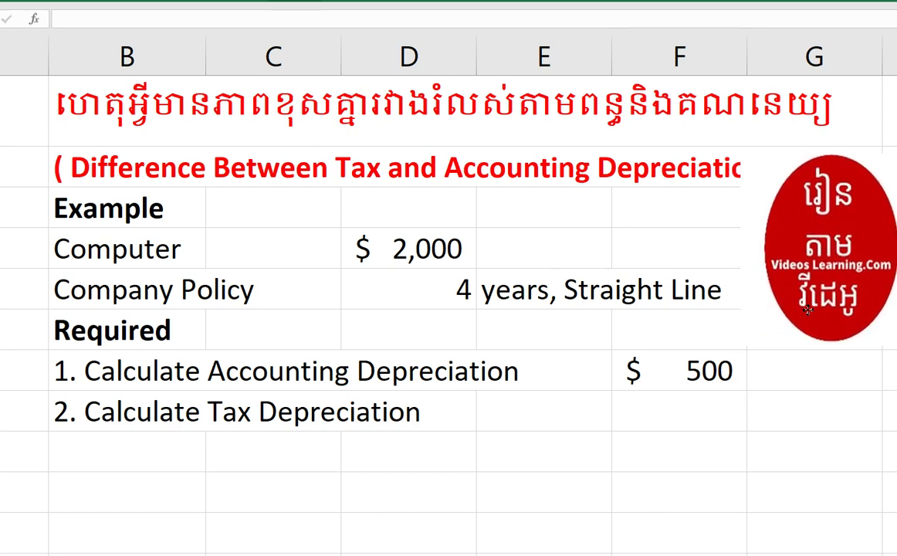
scroll(408, 285, down, 1)
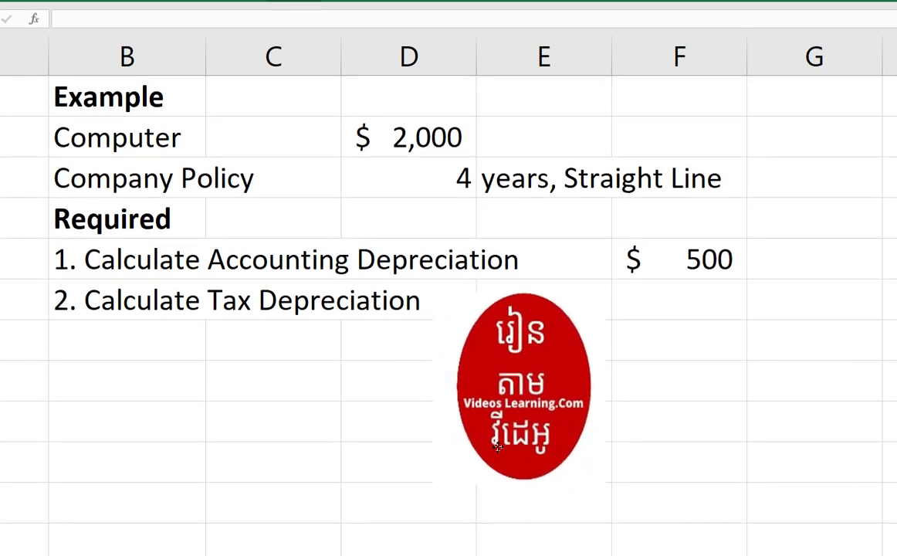
scroll(656, 428, up, 1)
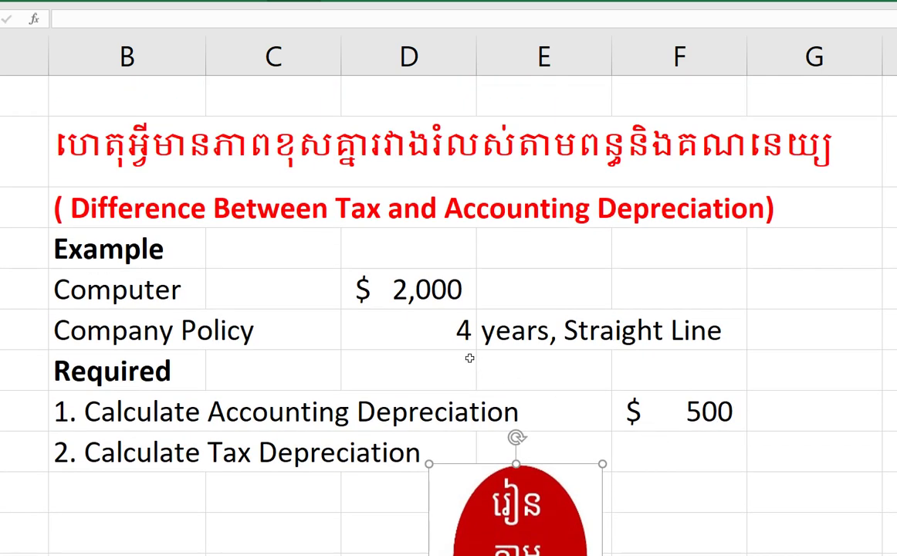
click(420, 337)
Enter 3 in G7 as an alternative number of years beside the straight-line policy.
click(797, 332)
scroll(808, 357, down, 1)
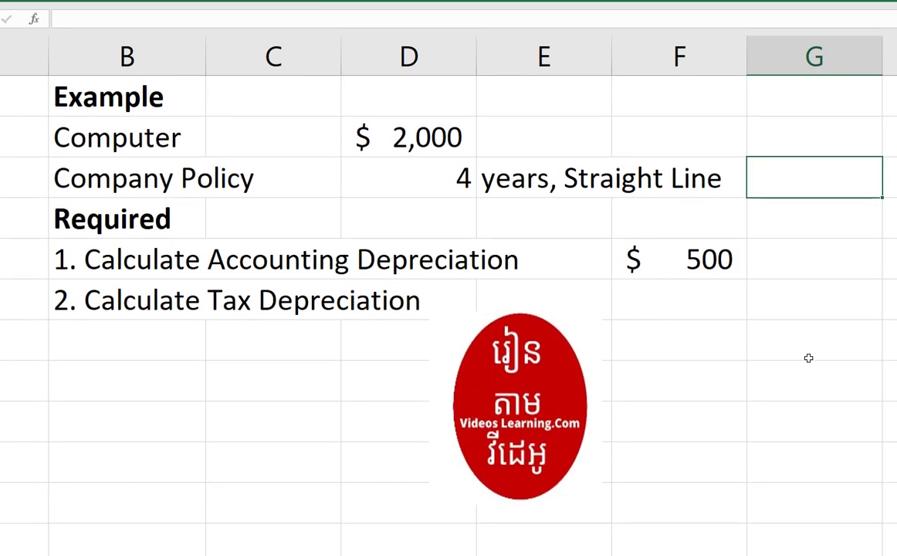
text(3)
key(Return)
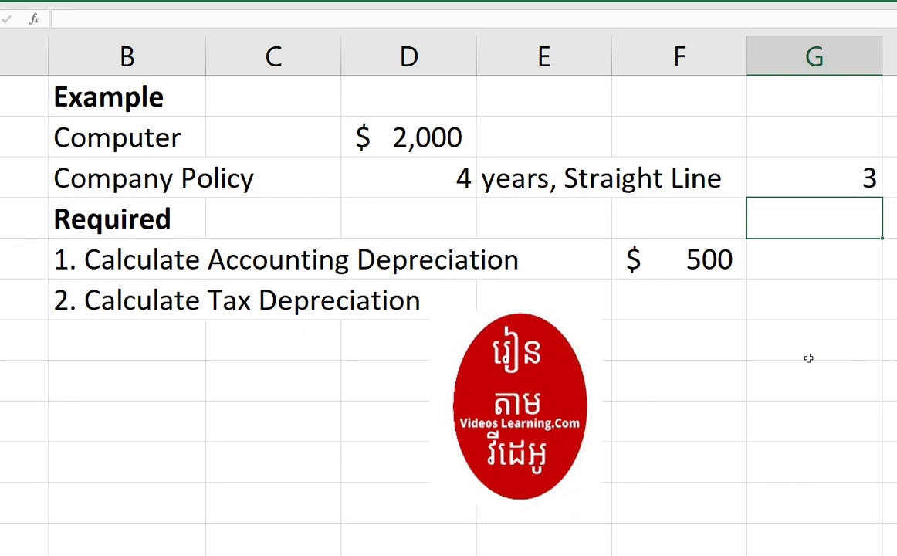
Calculate the three-year straight-line depreciation in G9 with the formula =D6/G7.
key(Down)
text(=)
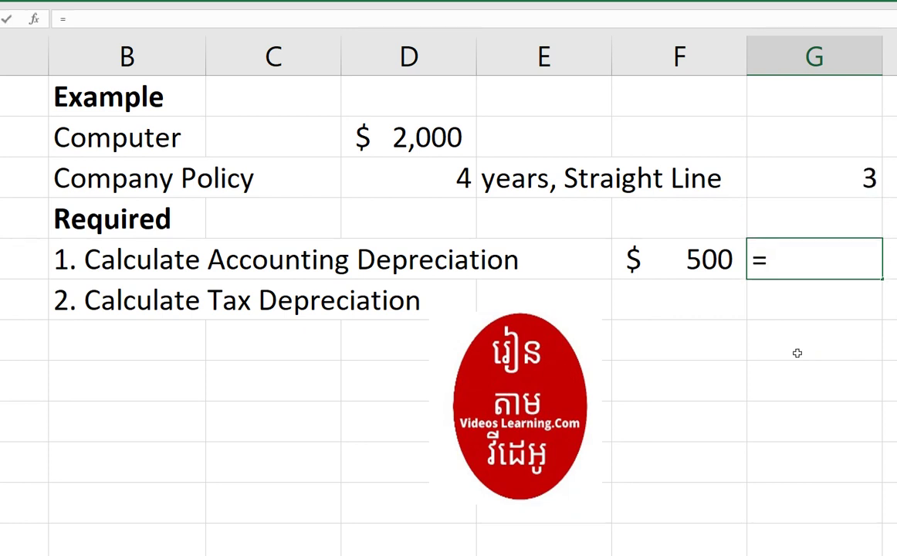
click(411, 143)
text(/)
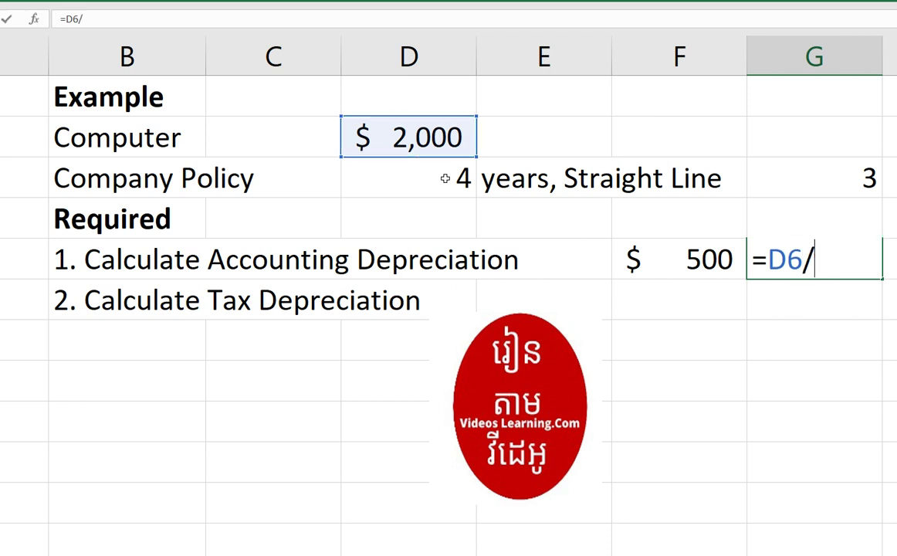
click(823, 168)
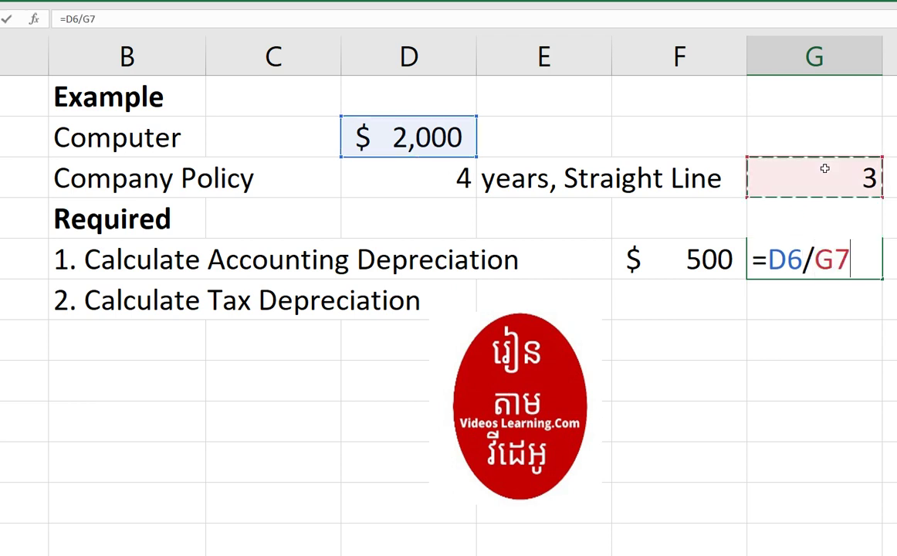
key(Return)
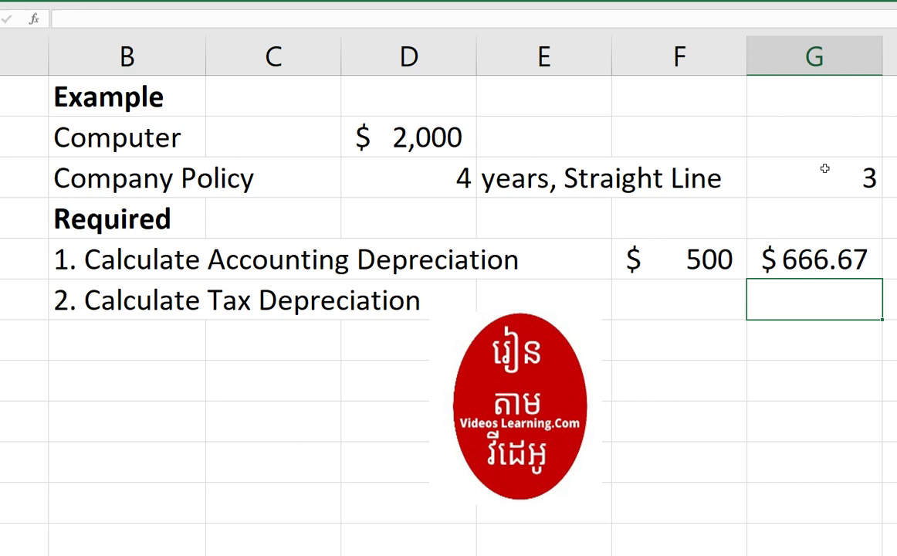
Enter 2 in G6 as another number of years and calculate its depreciation in G10 with =D6/G6.
click(821, 139)
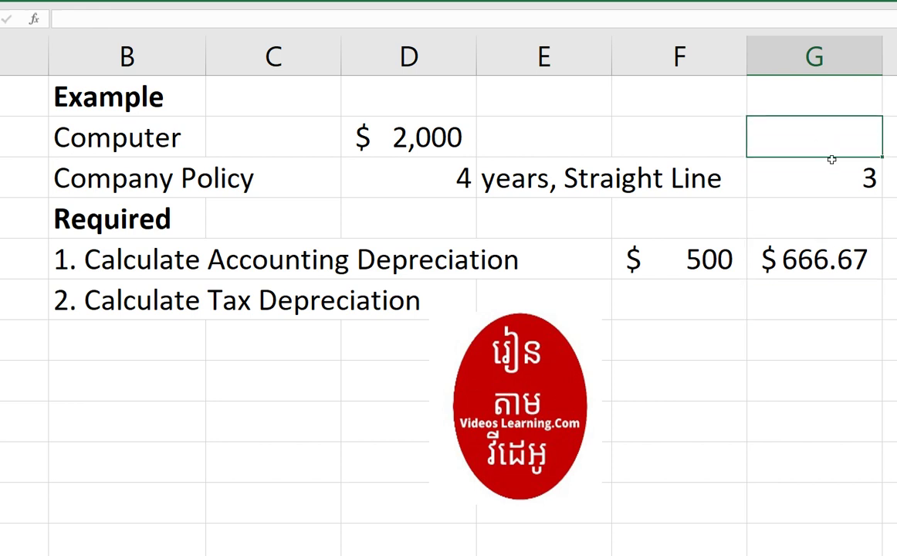
text(2)
click(800, 310)
text(=)
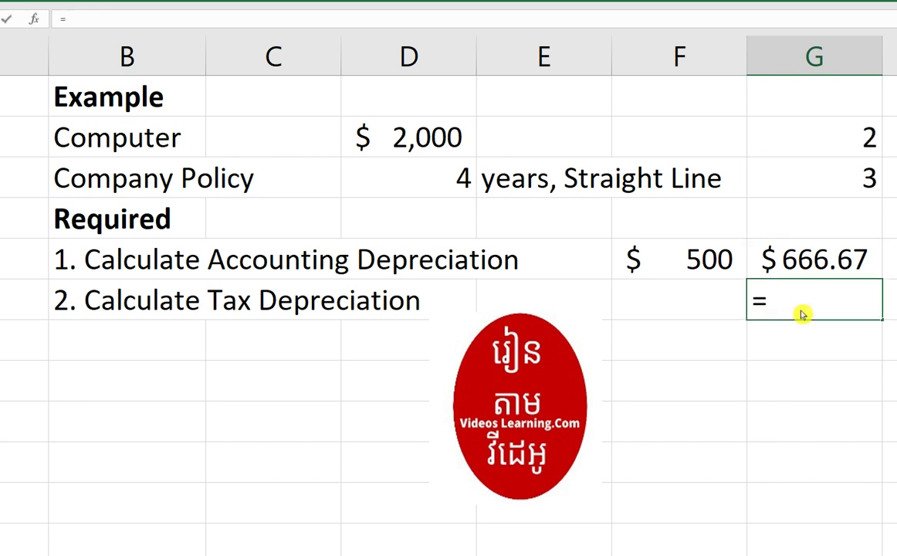
click(407, 135)
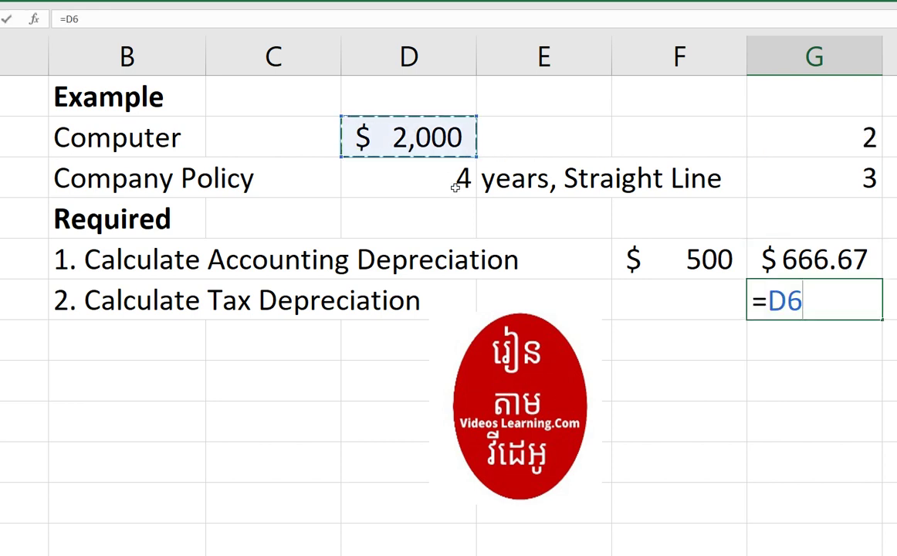
text(/)
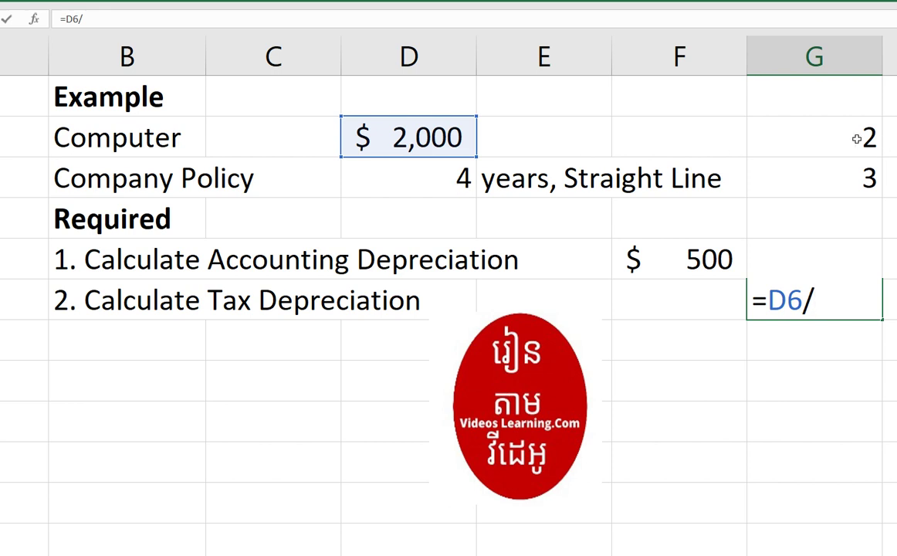
click(801, 138)
key(Return)
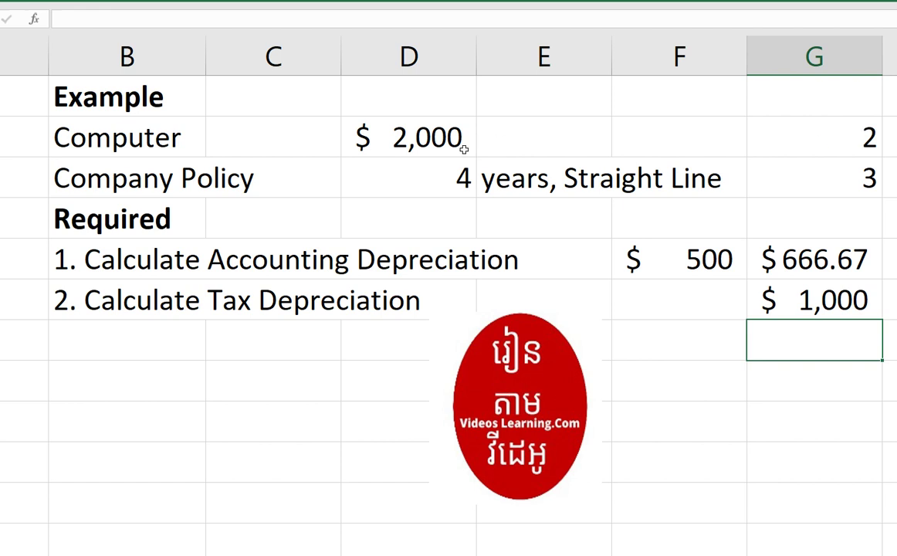
Review the computer cost, the alternative useful lives and the straight-line method against the depreciation amounts in F9, G9 and G10.
click(409, 181)
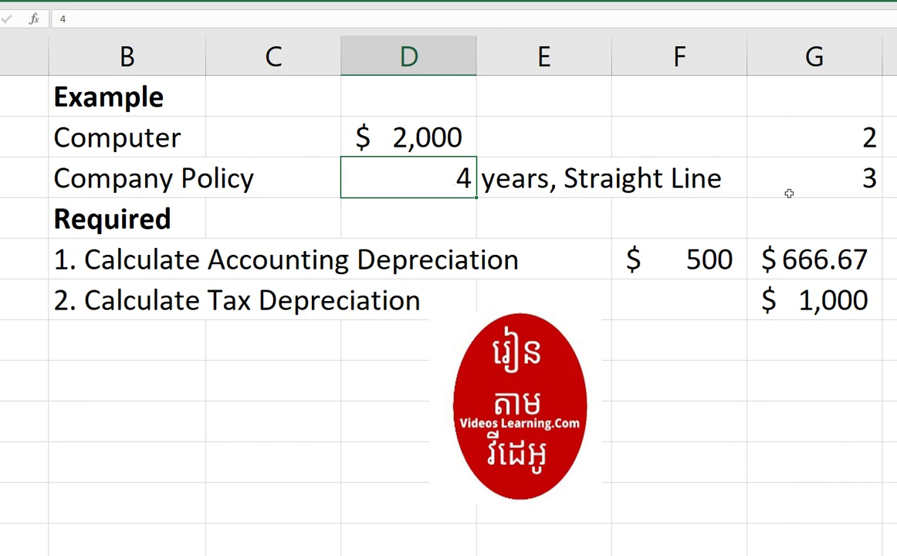
click(854, 181)
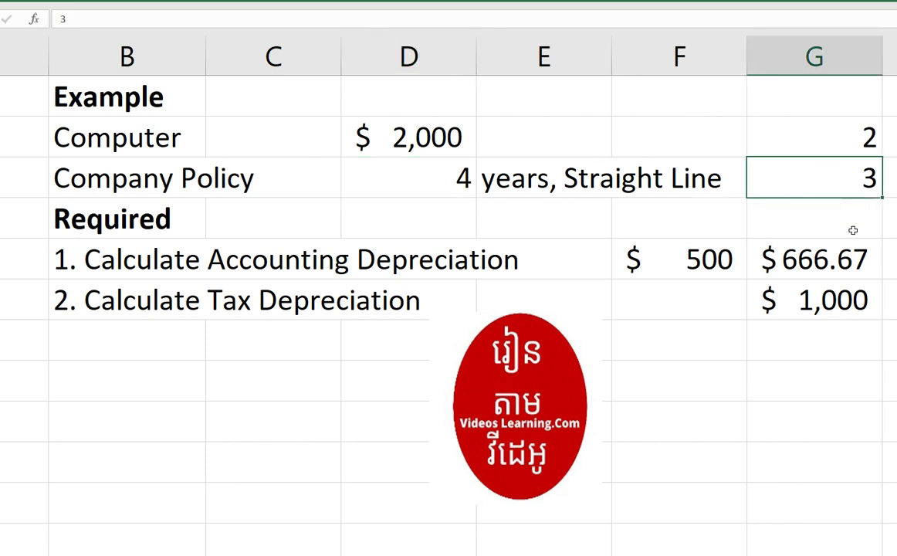
click(850, 138)
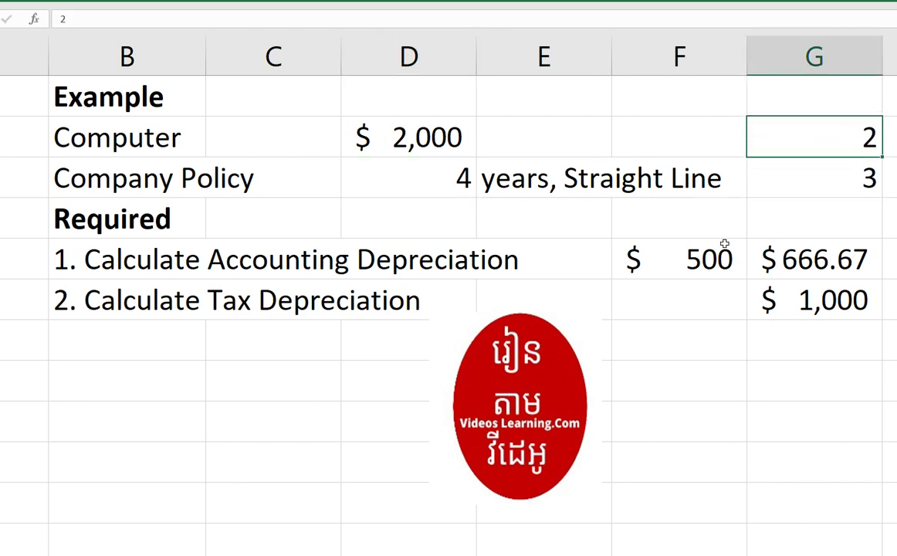
scroll(695, 340, up, 3)
scroll(733, 394, down, 3)
click(436, 176)
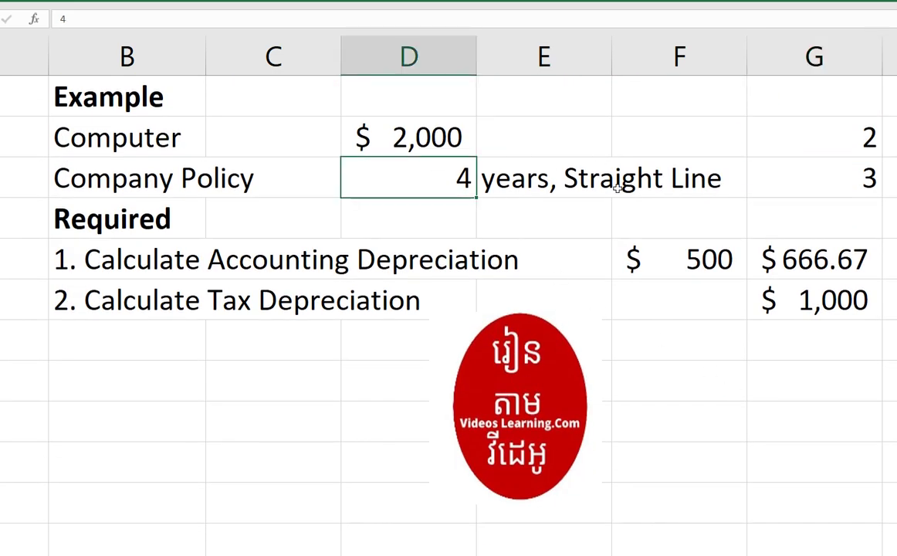
click(551, 171)
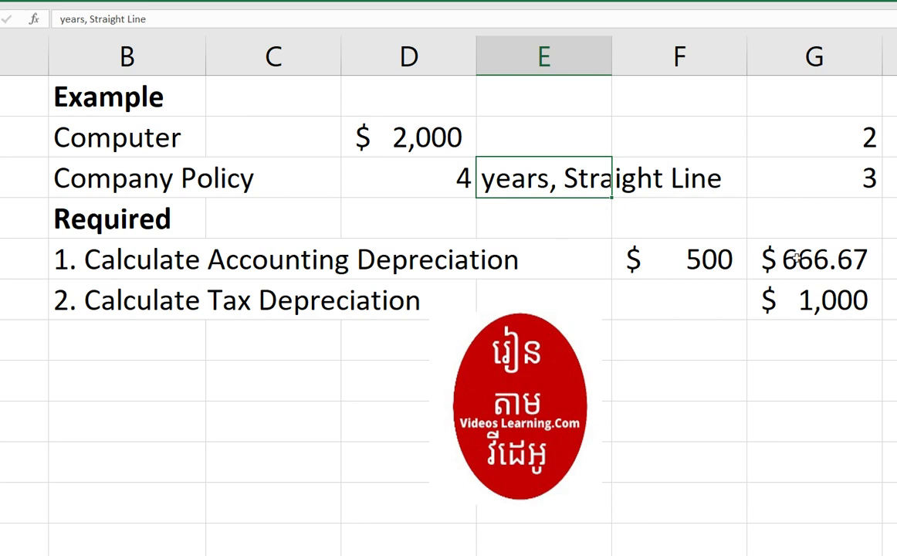
click(689, 341)
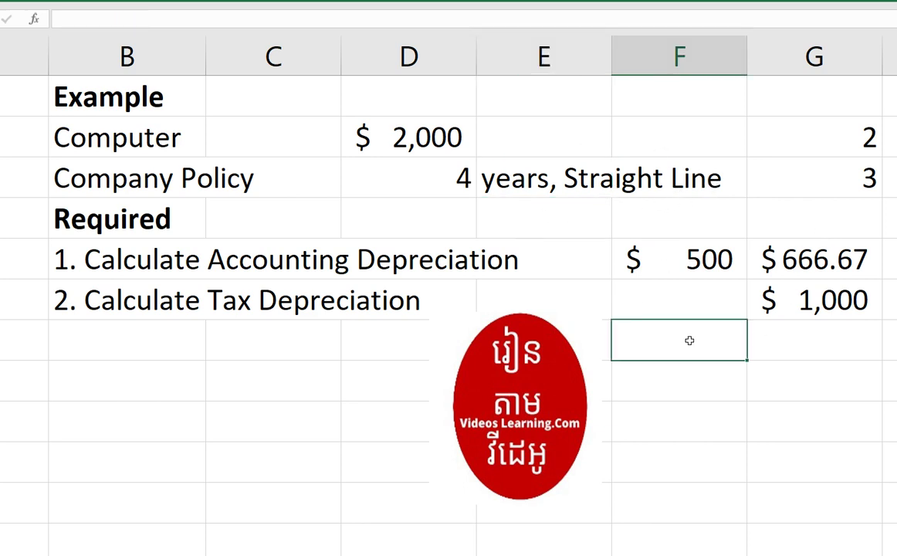
click(445, 177)
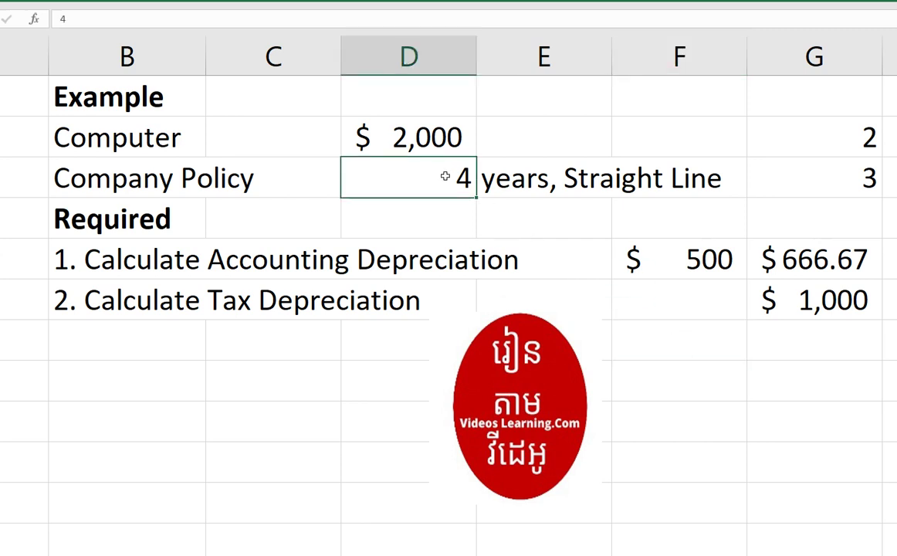
key(Up)
click(505, 139)
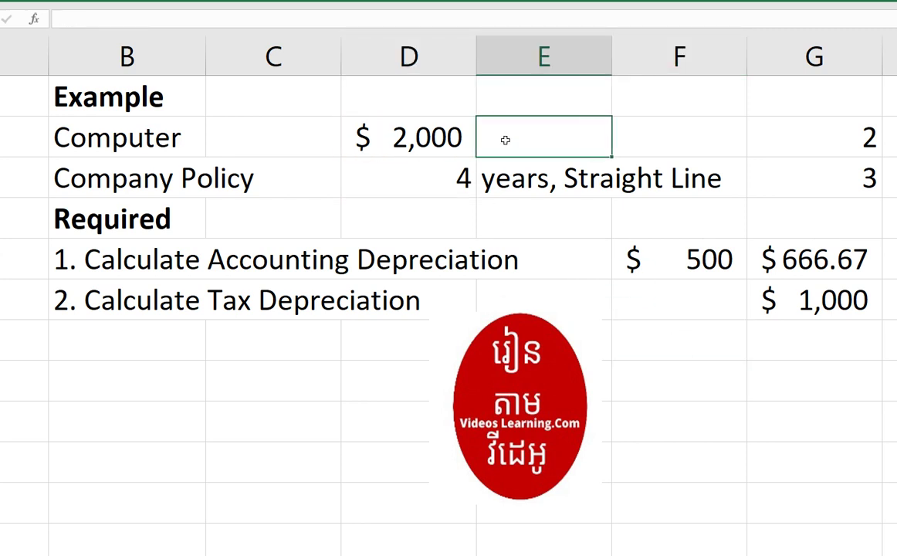
click(407, 132)
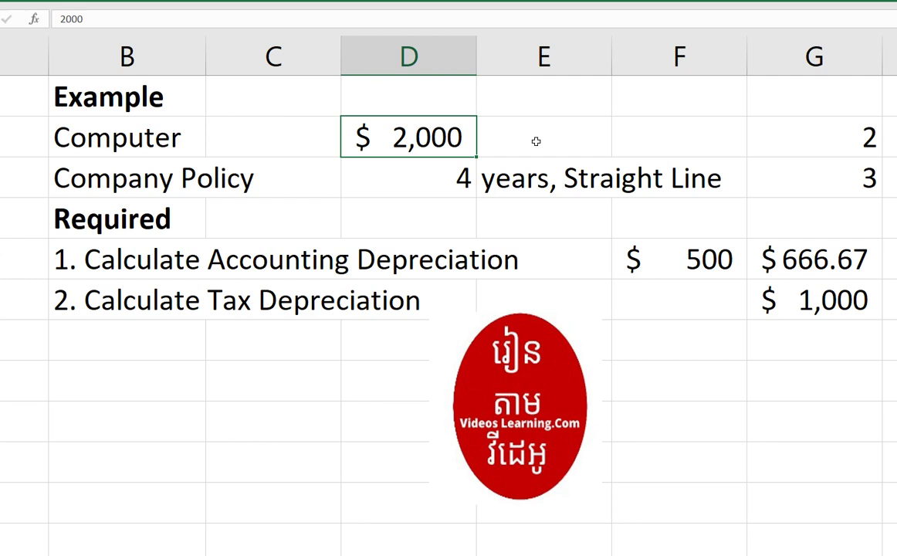
click(536, 141)
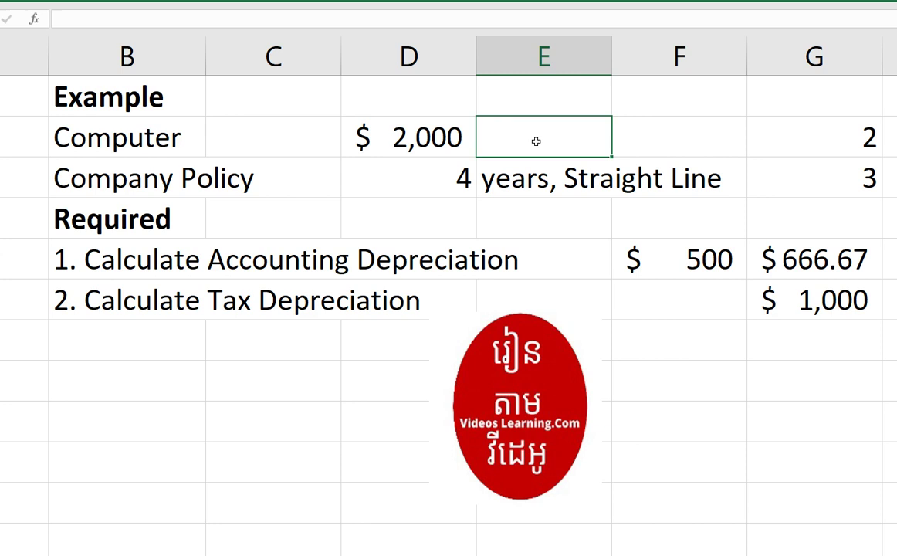
click(703, 259)
click(804, 255)
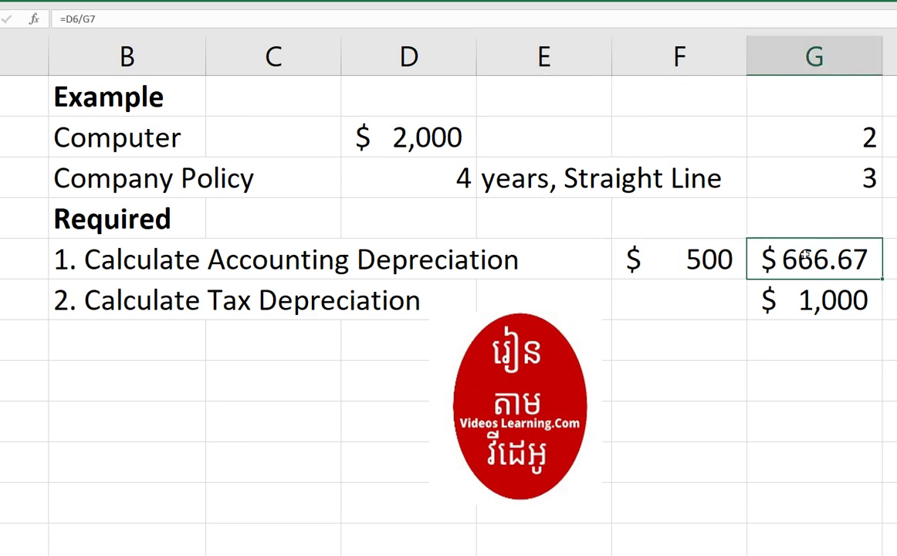
click(809, 305)
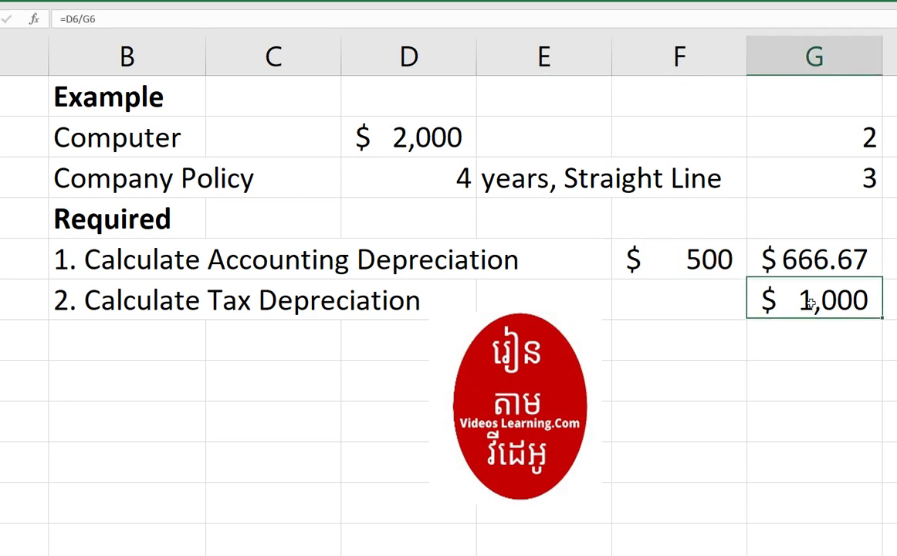
Move the red logo picture across to columns F and G, just below the two-year depreciation amount.
drag(532, 376, 817, 390)
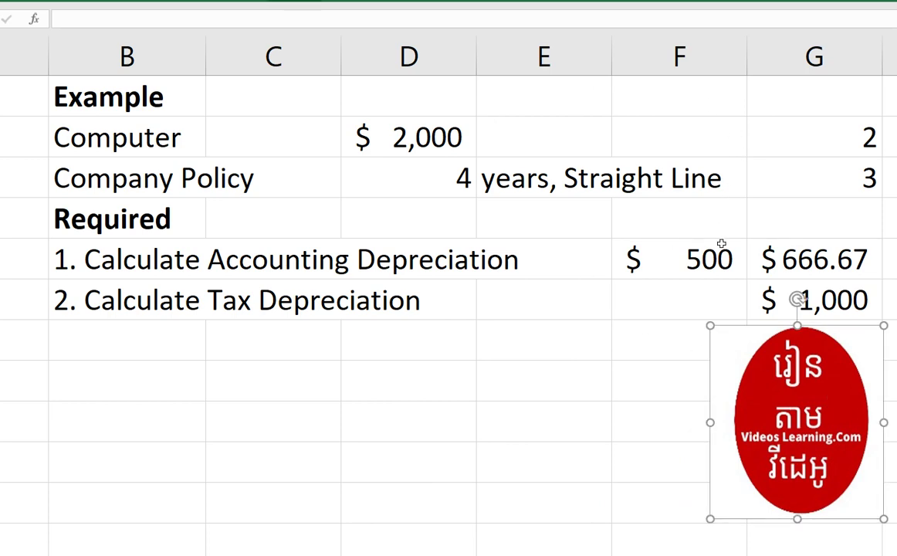
Review the computer entry in B6 and its cost in D6.
scroll(156, 345, up, 2)
scroll(156, 345, down, 2)
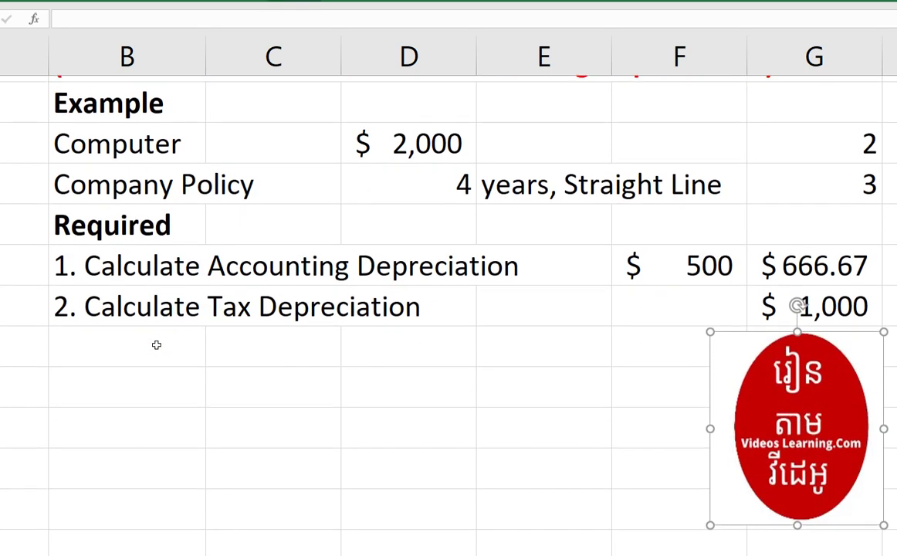
click(98, 139)
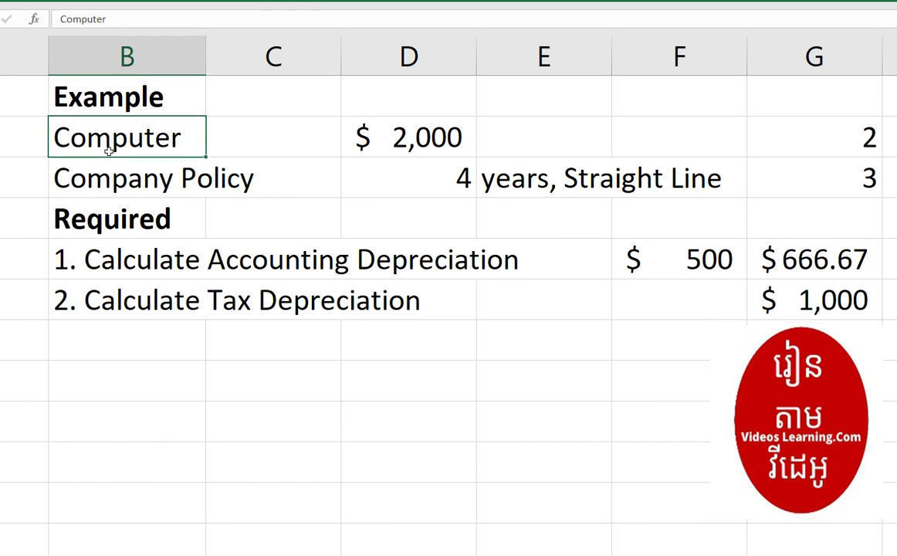
click(418, 141)
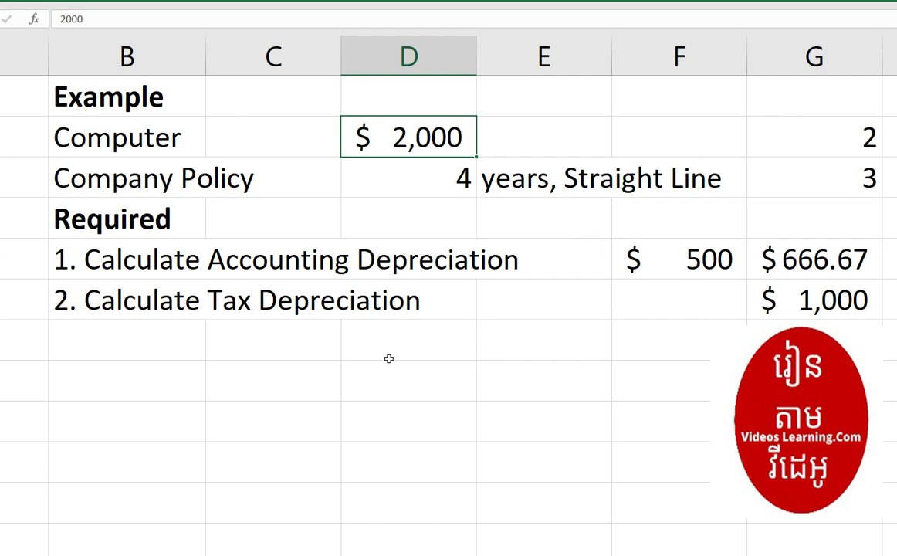
click(274, 351)
click(386, 342)
click(168, 340)
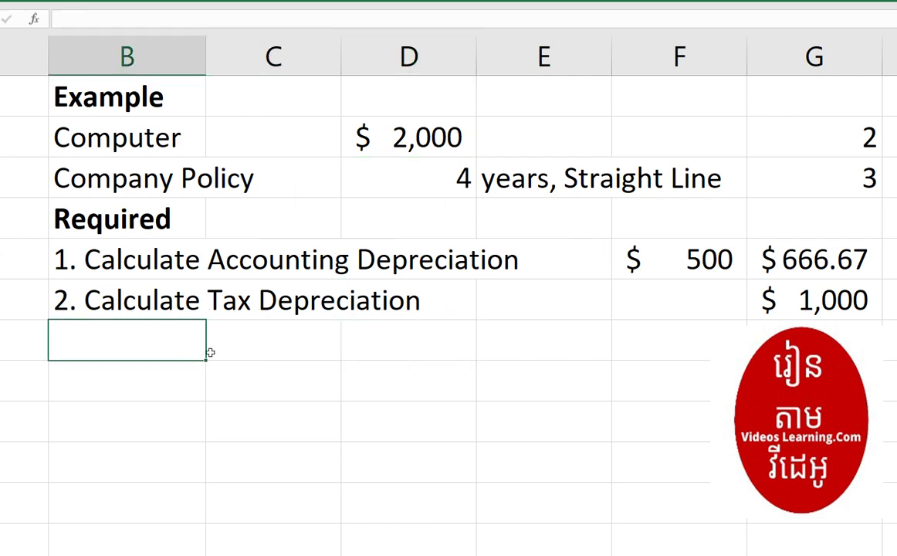
text(Depre)
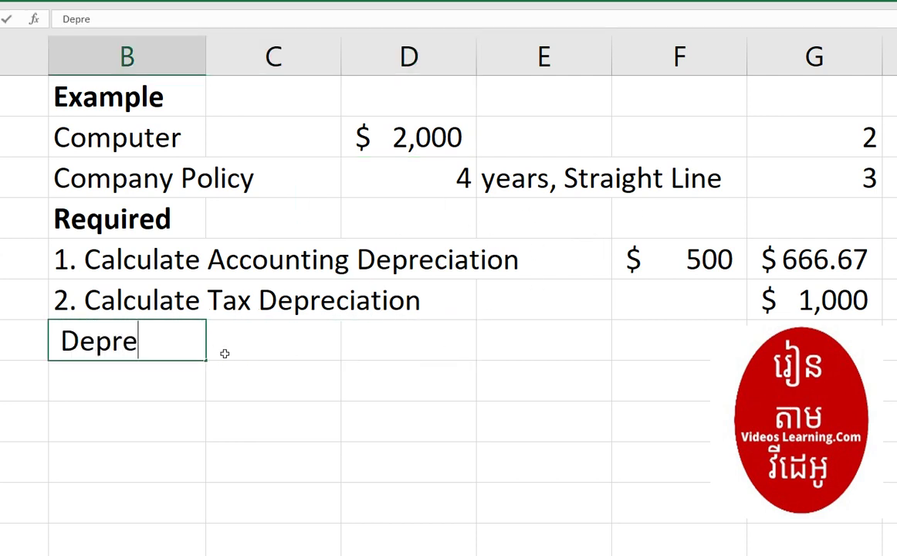
text(ciation Expe)
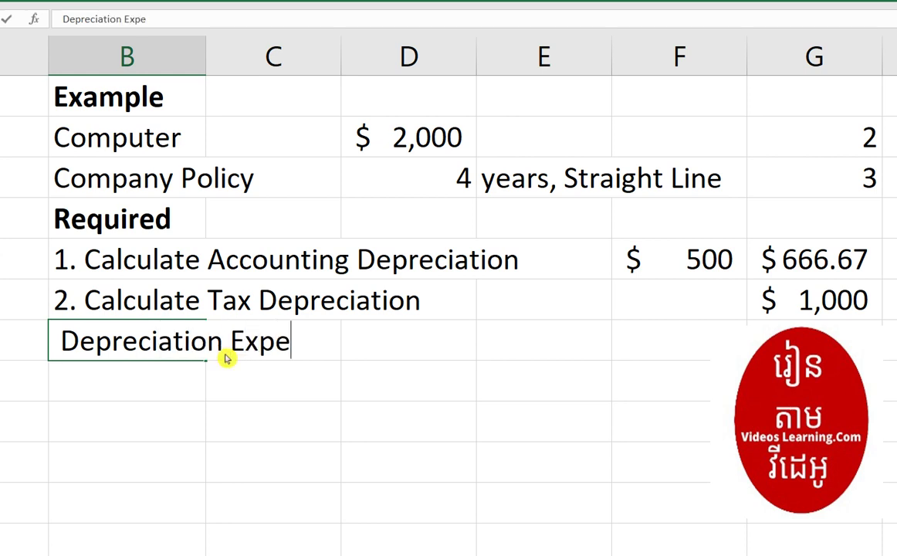
key(BackSpace)
key(BackSpace)
key(BackSpace)
key(BackSpace)
key(BackSpace)
key(BackSpace)
key(BackSpace)
key(BackSpace)
key(BackSpace)
key(BackSpace)
key(BackSpace)
key(BackSpace)
key(BackSpace)
key(BackSpace)
key(BackSpace)
key(BackSpace)
key(BackSpace)
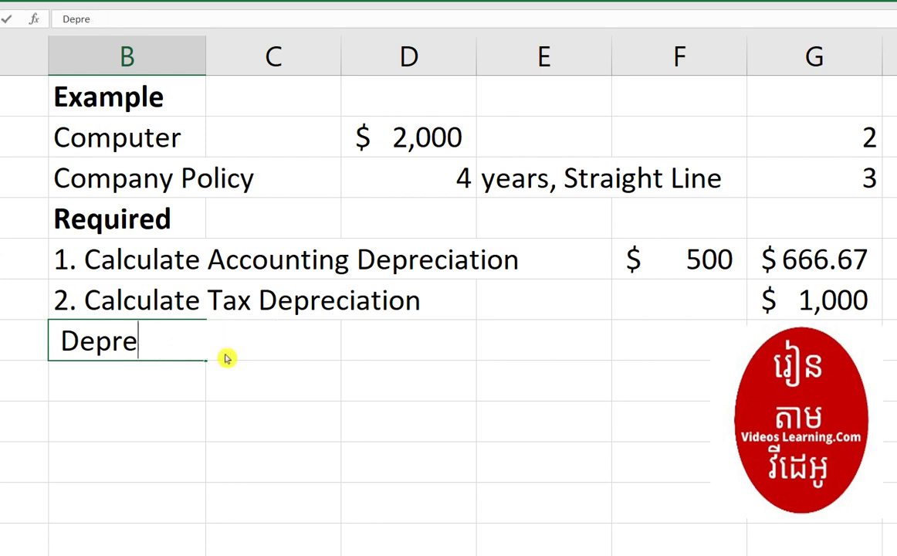
Enter the label "Tax Depreciation ( Y1)" in B11.
text(Tax D)
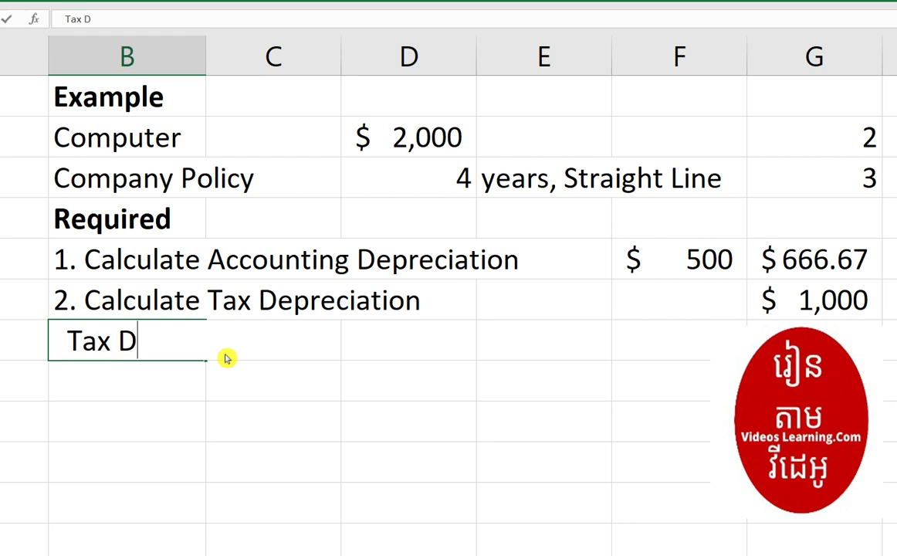
text(epreciation)
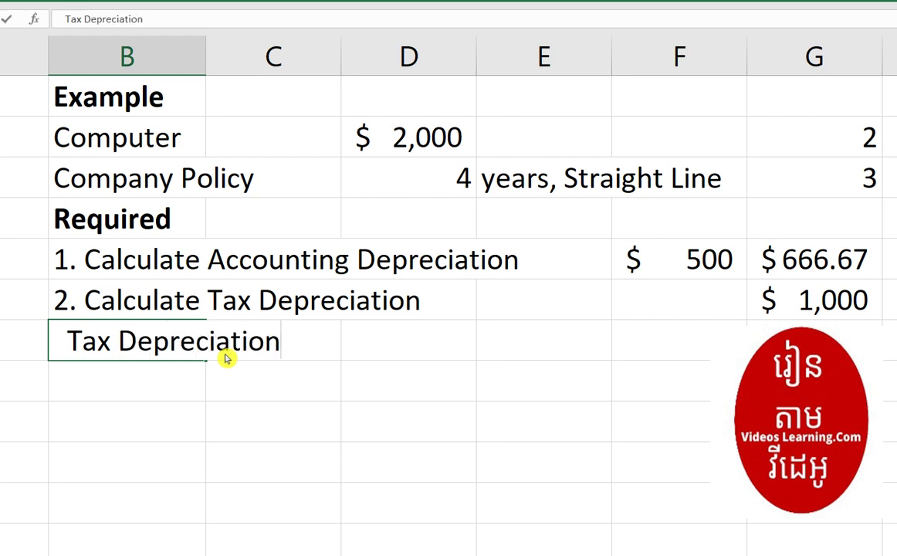
click(429, 362)
click(390, 340)
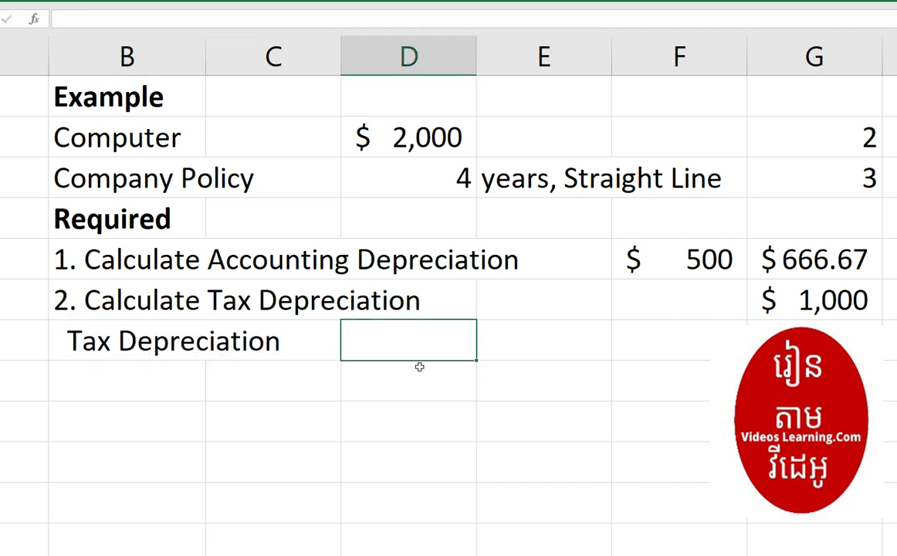
click(74, 343)
double_click(108, 341)
click(290, 342)
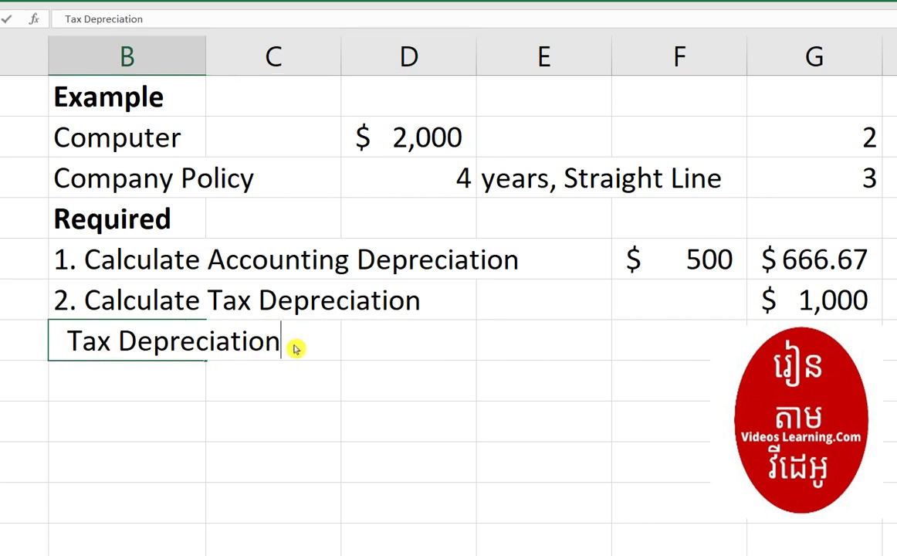
text(( Y)
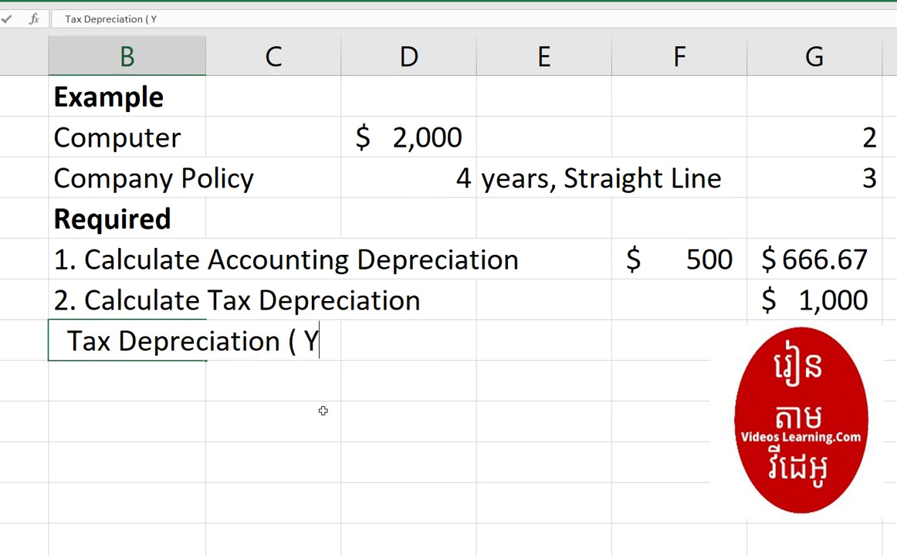
text(1))
key(Return)
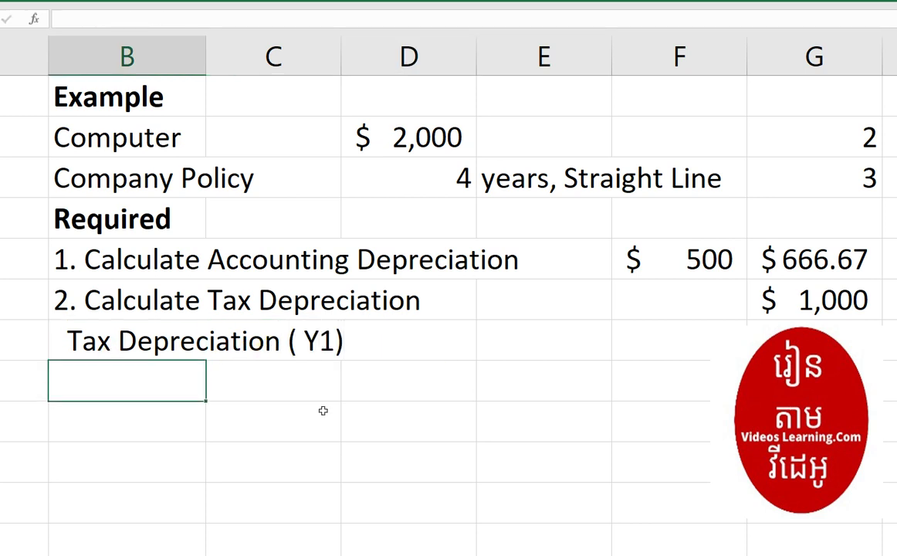
Calculate the first-year tax depreciation in E11 with the formula =D6*50%.
click(486, 348)
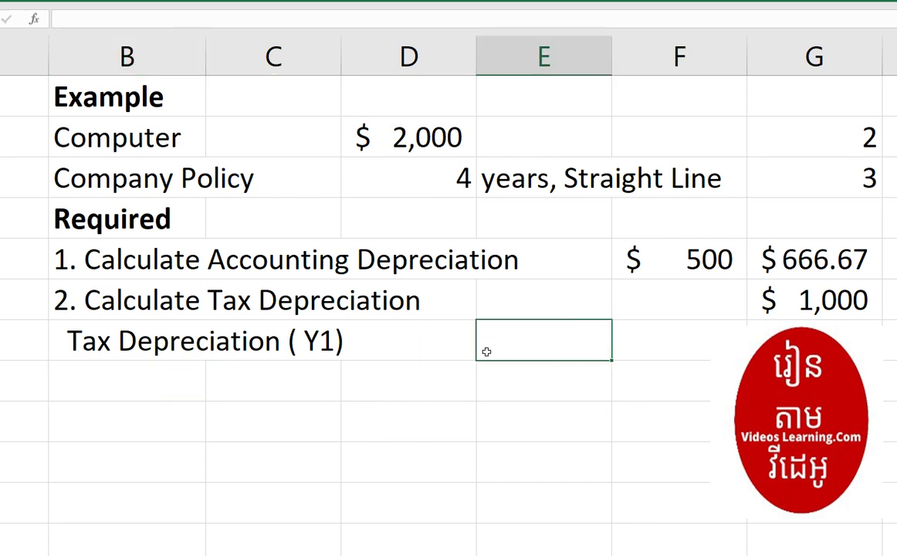
text(=)
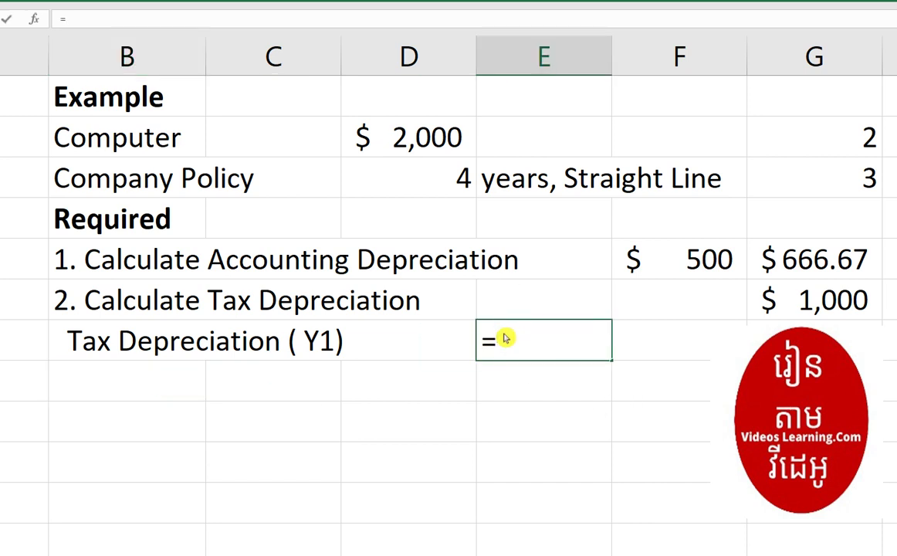
click(376, 122)
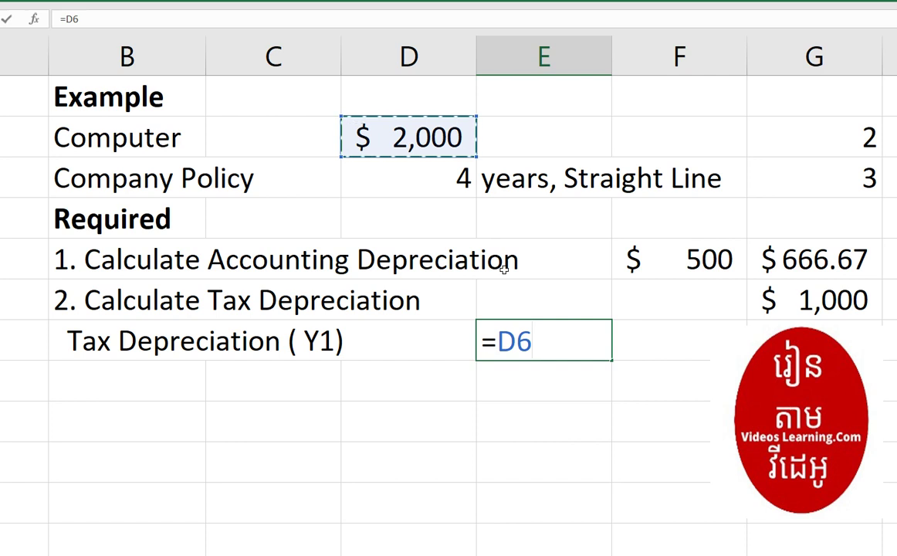
text(*)
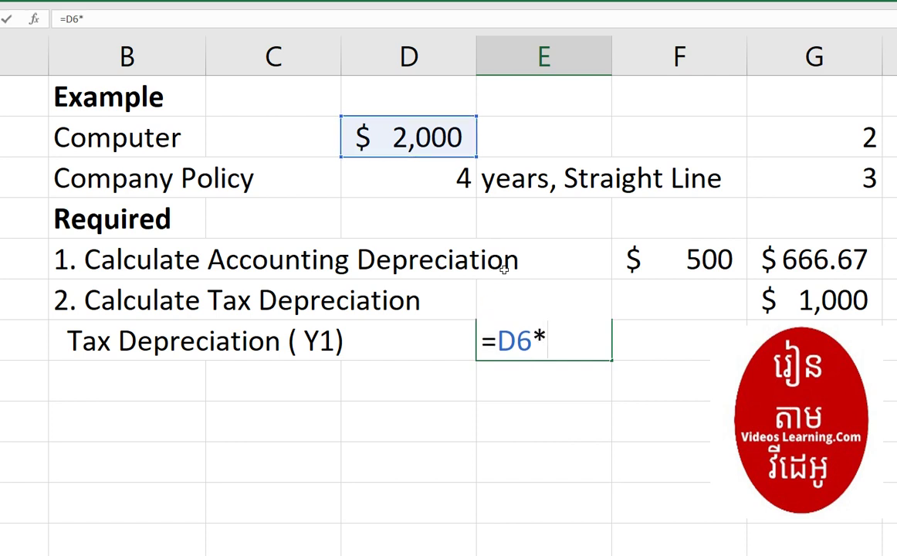
text(50%)
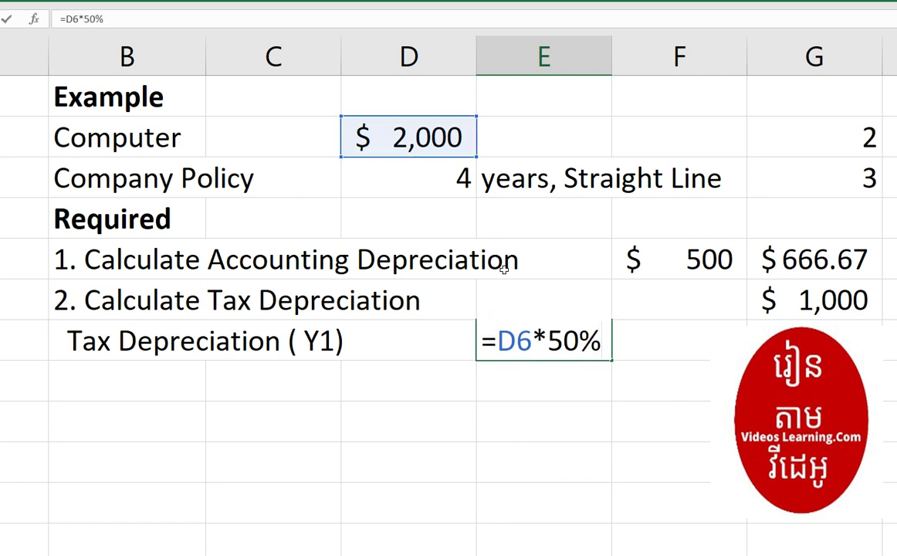
key(Return)
Enter the label "Declining balance" in B12, below the first-year tax depreciation label.
click(183, 385)
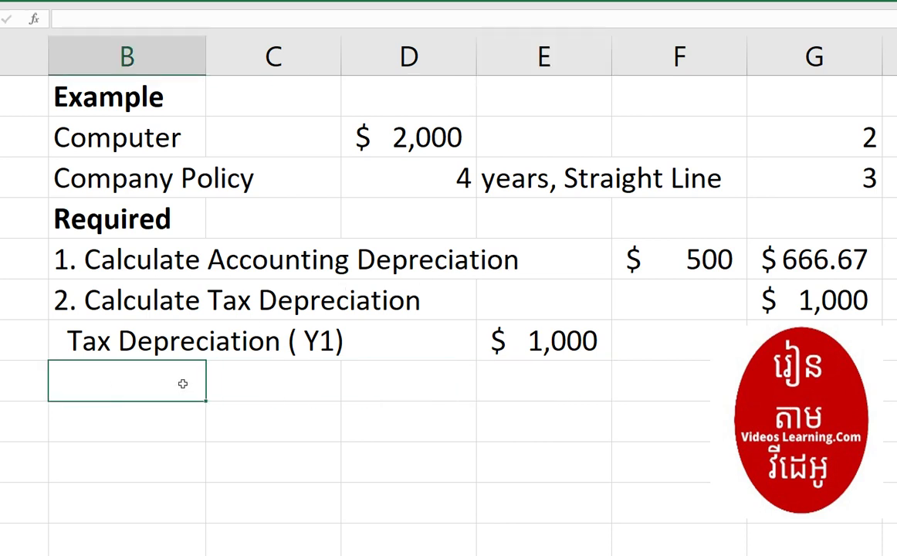
text(Delc)
key(BackSpace)
key(BackSpace)
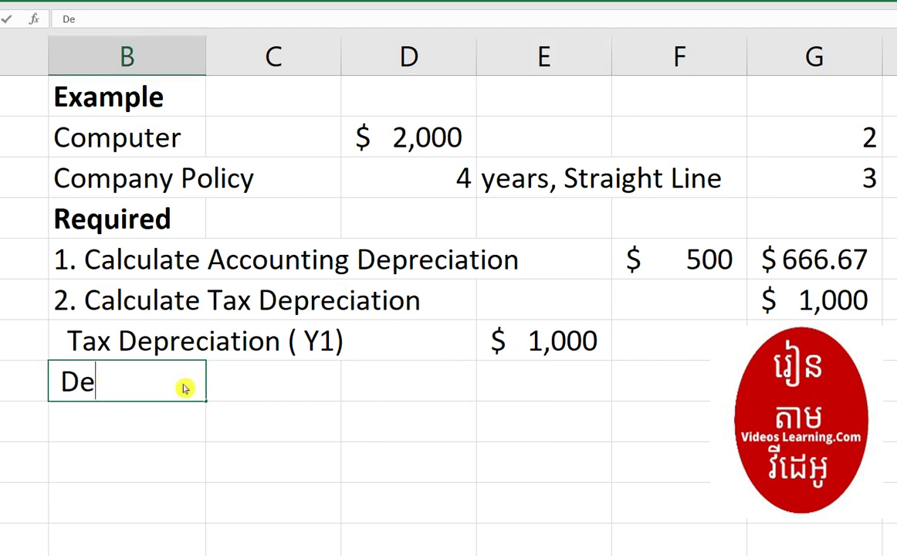
text(clining)
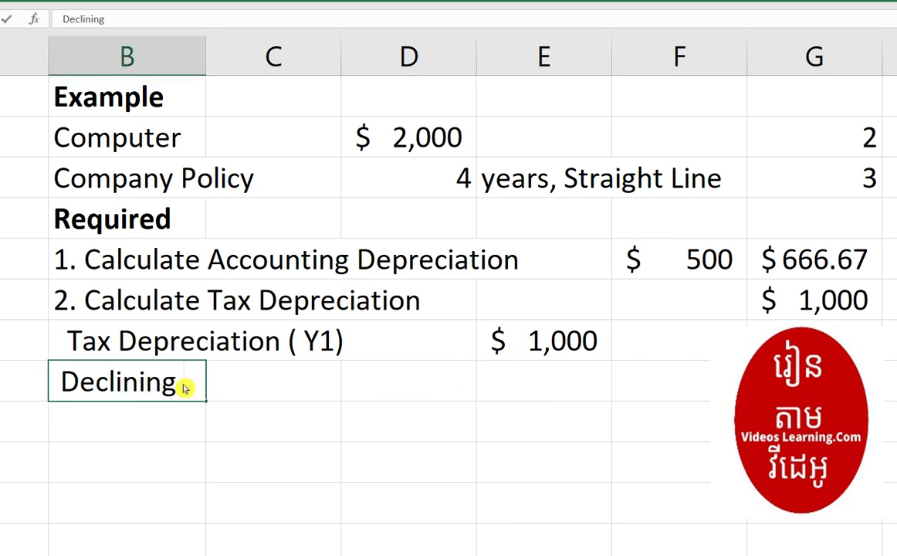
text( balance)
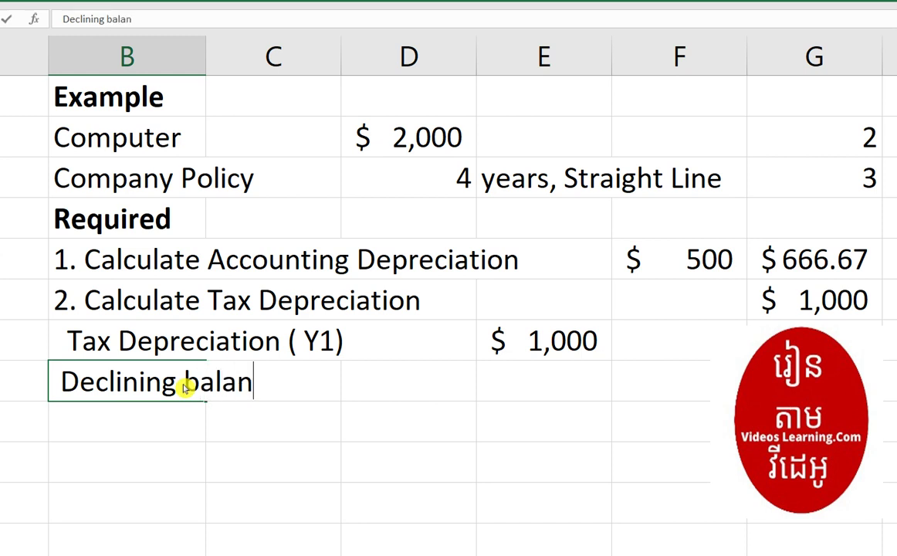
click(267, 411)
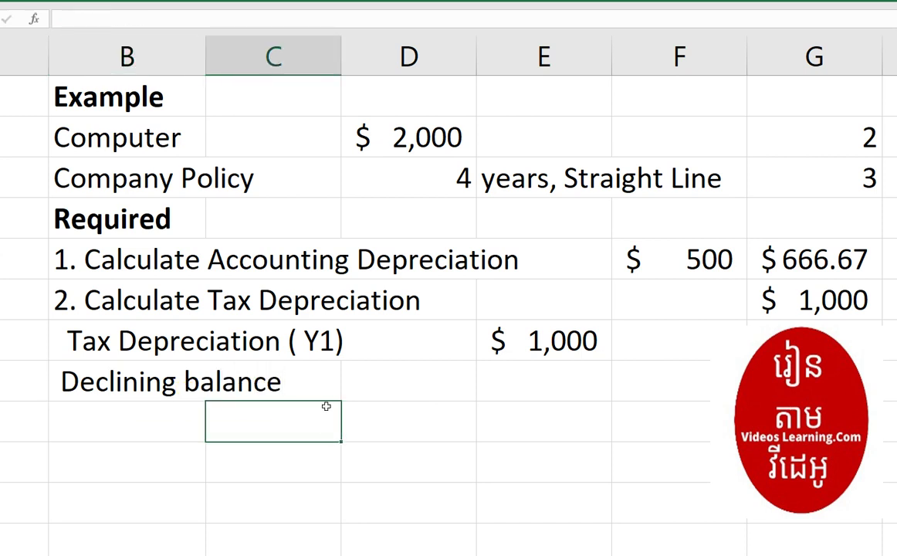
Calculate the remaining balance in F11 with =D6-E11 and shift the red logo picture clear of that amount.
click(557, 342)
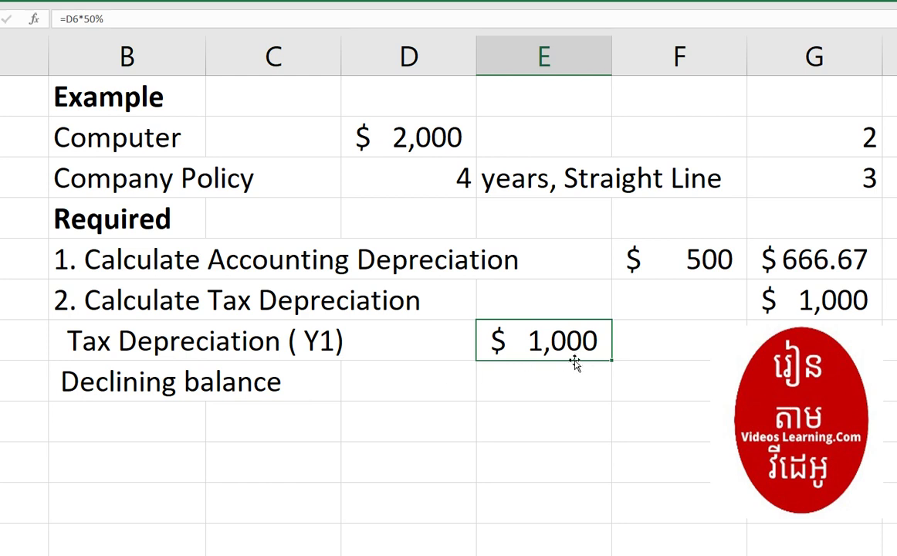
click(641, 342)
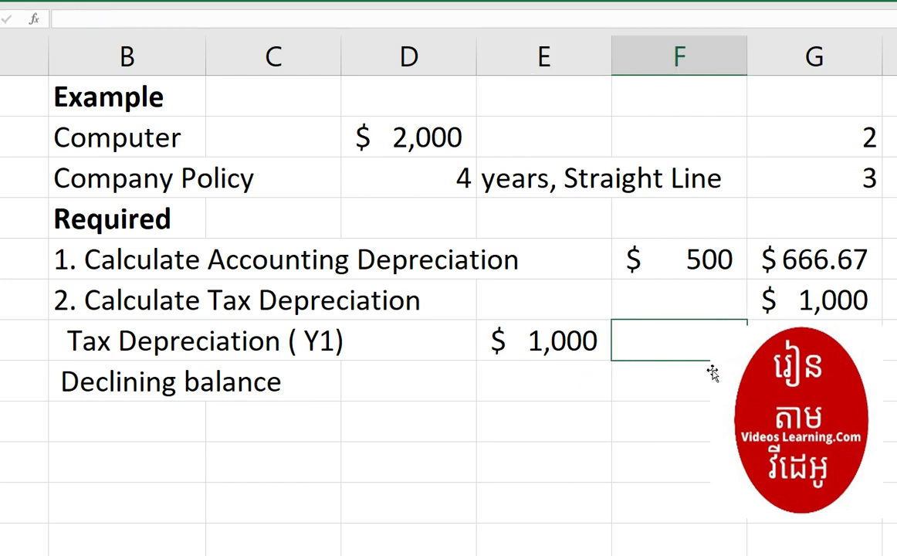
text(=)
click(395, 141)
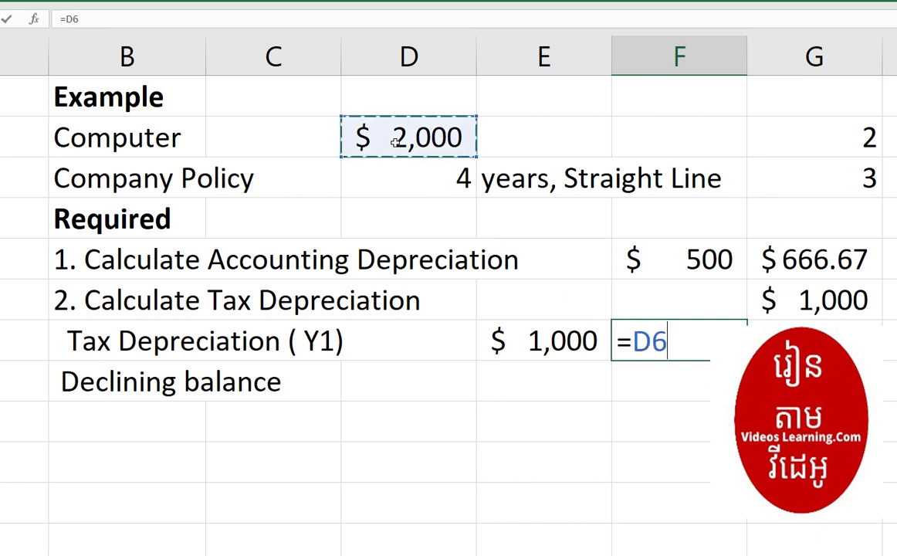
click(500, 349)
key(Return)
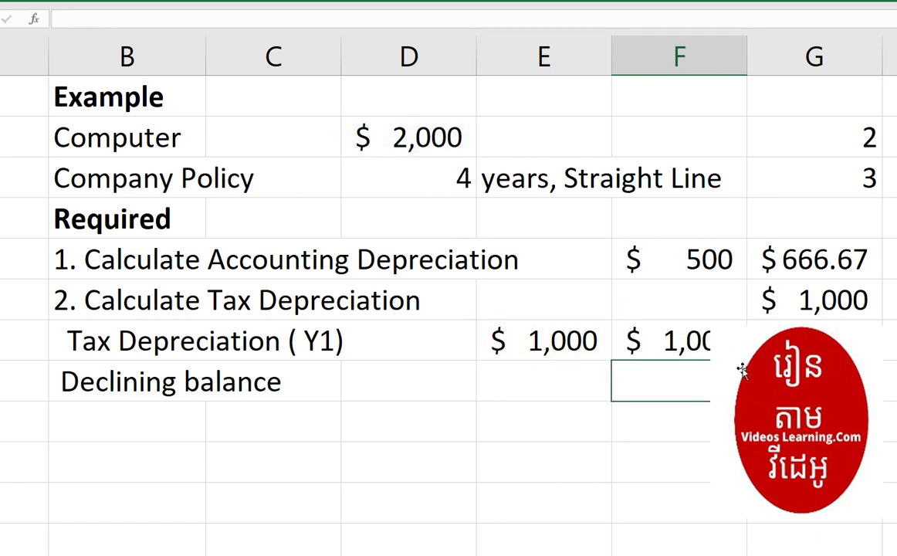
click(781, 386)
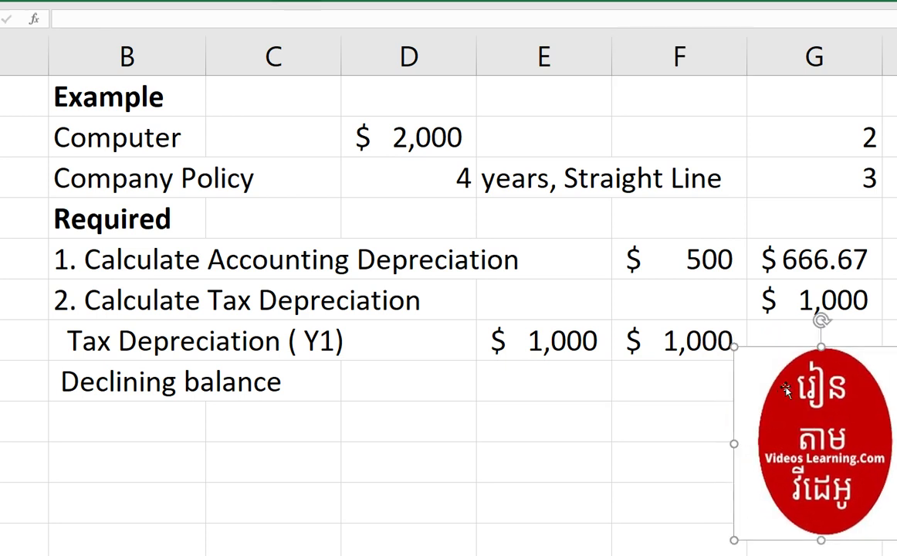
click(683, 340)
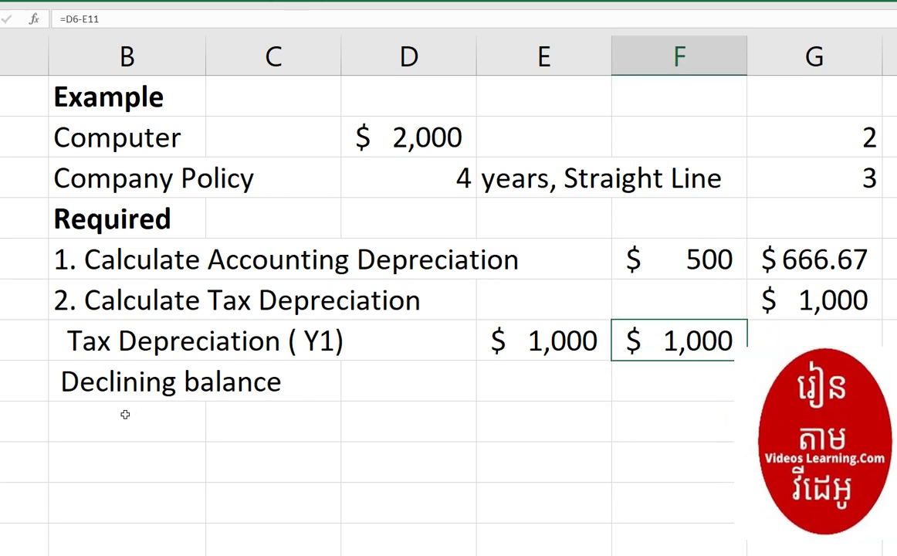
Enter the label "Tax Depreciation (Y2)" in B13, below the declining balance label.
click(149, 414)
text(T)
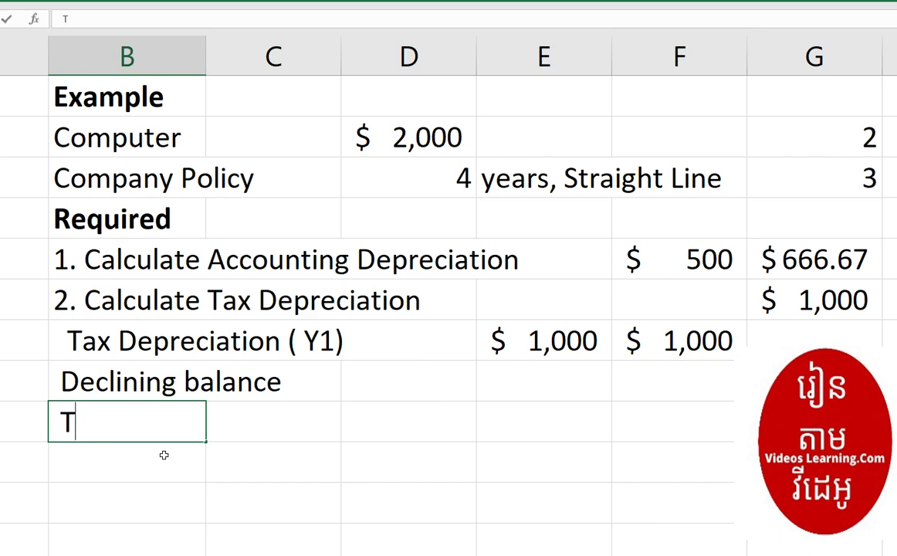
text(ax)
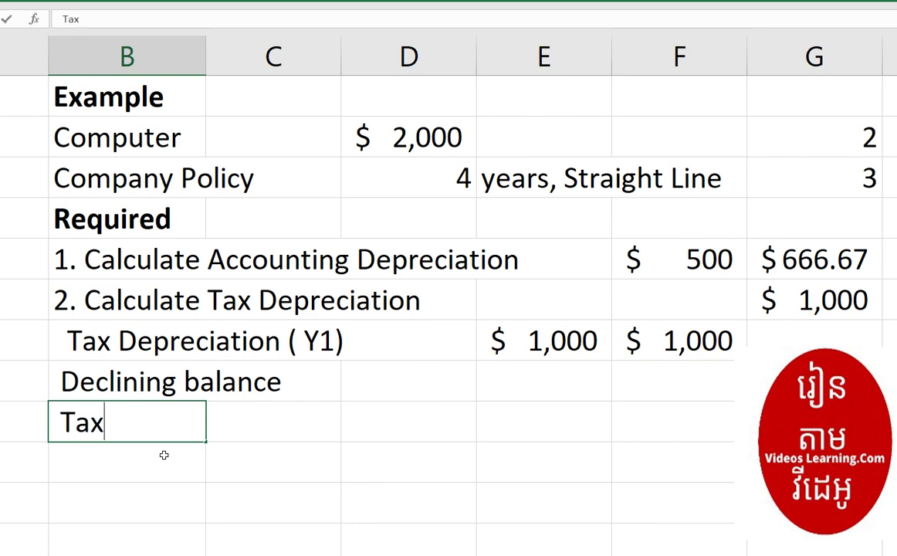
text( Deprec)
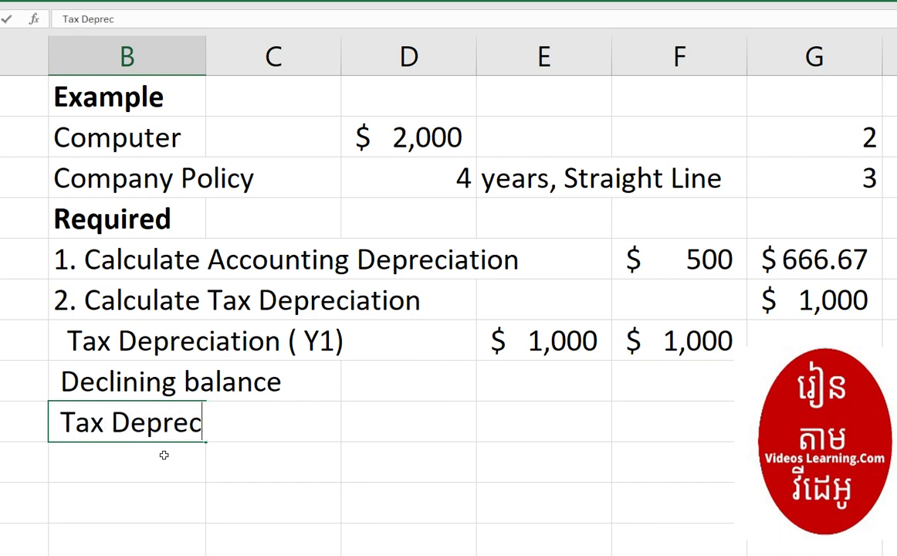
text(iation ()
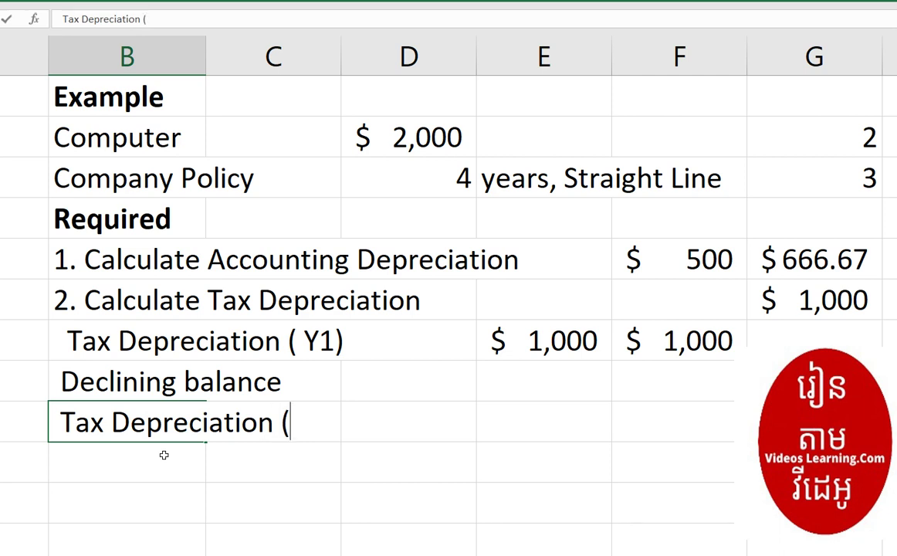
text(Y2))
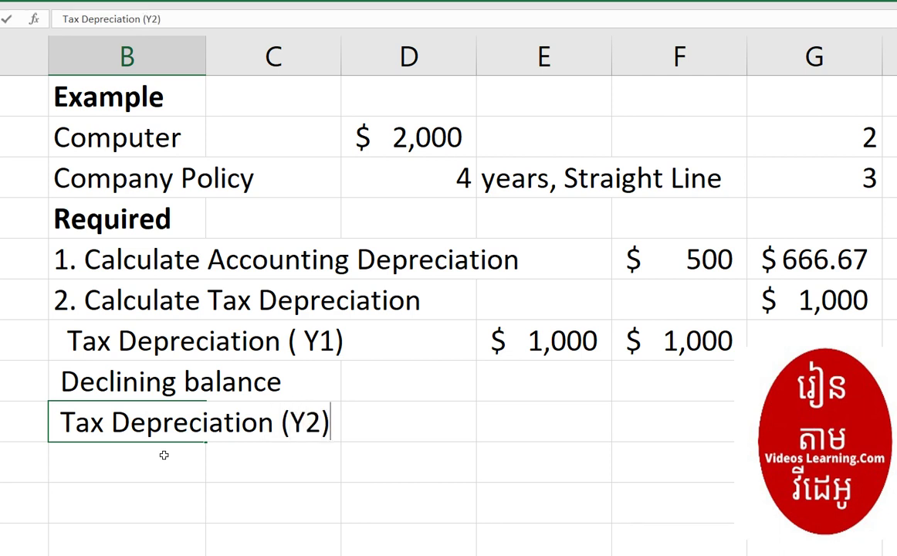
click(526, 417)
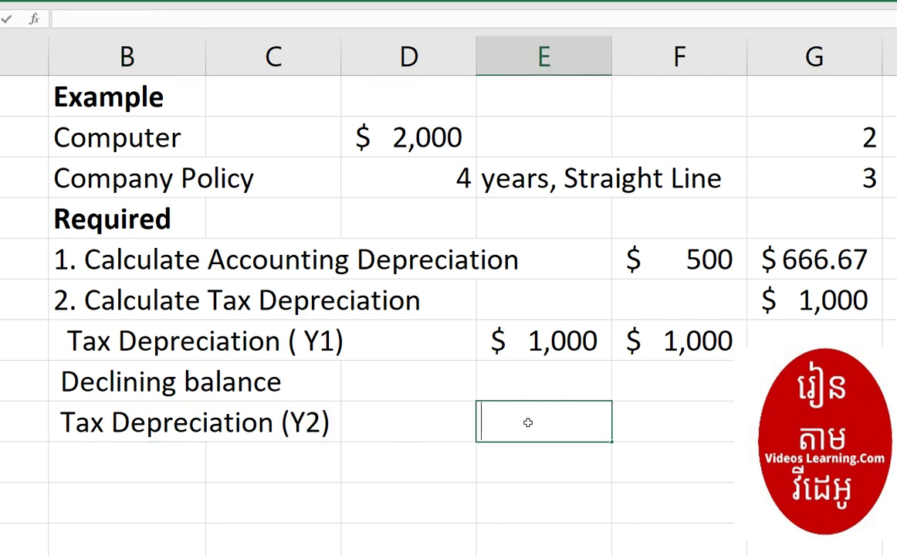
Calculate the second-year tax depreciation in E13 with the formula =F11*50%.
text(=)
click(648, 339)
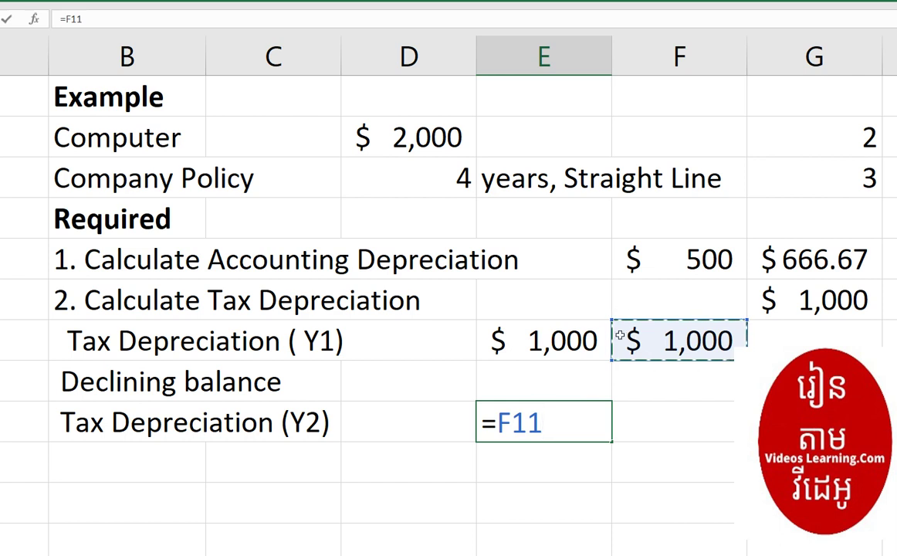
text(*)
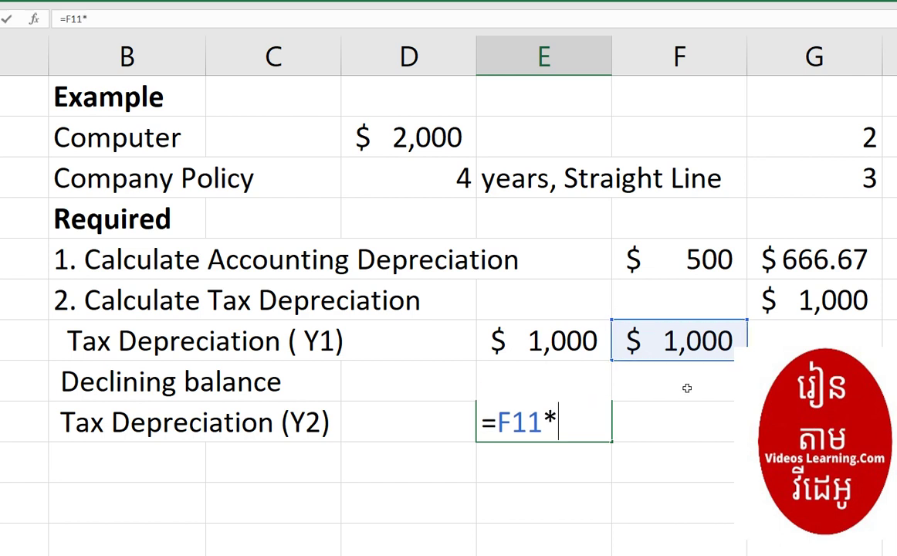
text(50%)
key(ctrl+Return)
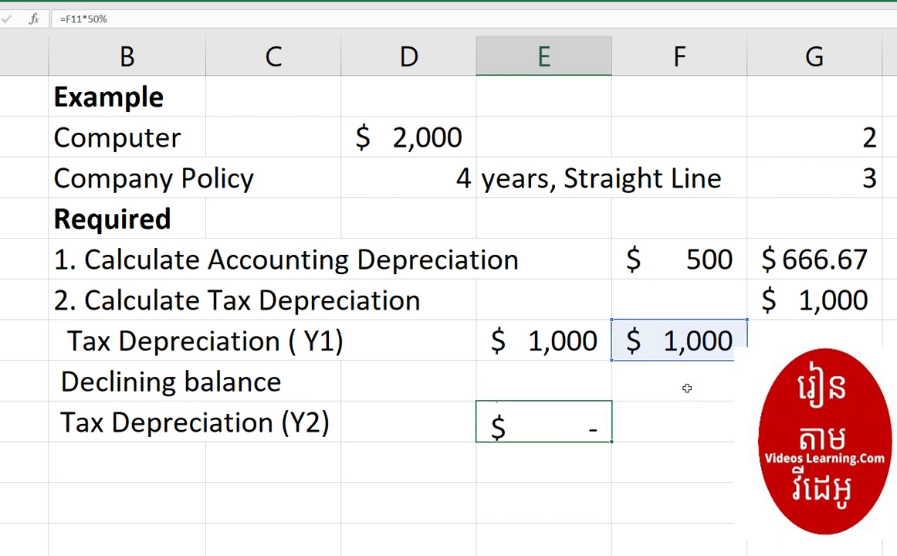
key(Return)
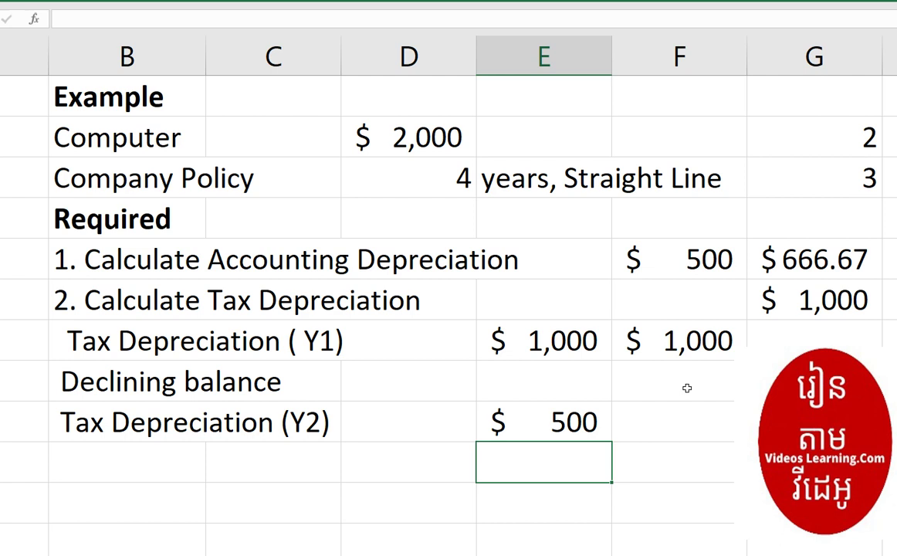
Examine the tax depreciation formulas in E11 and E13 alongside the declining balance label and the straight-line company policy.
click(549, 377)
click(540, 337)
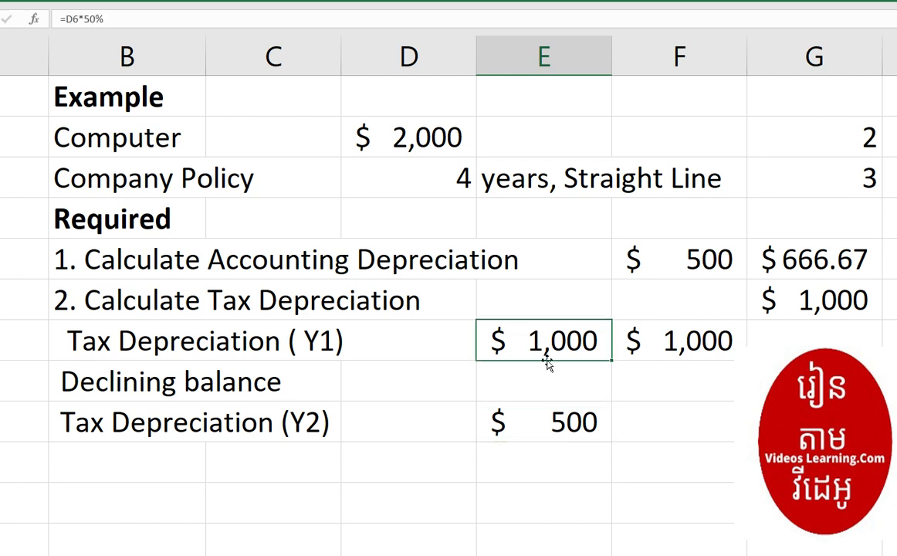
click(566, 435)
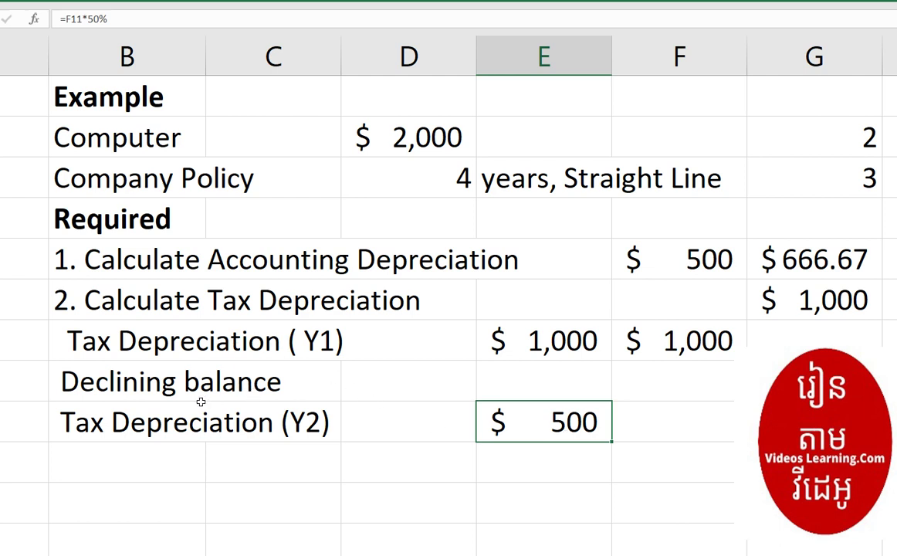
click(566, 342)
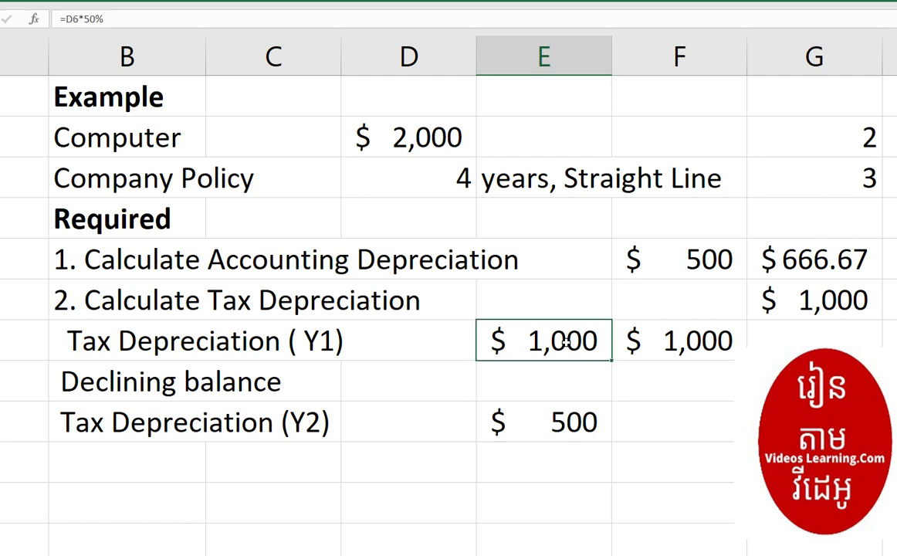
double_click(566, 342)
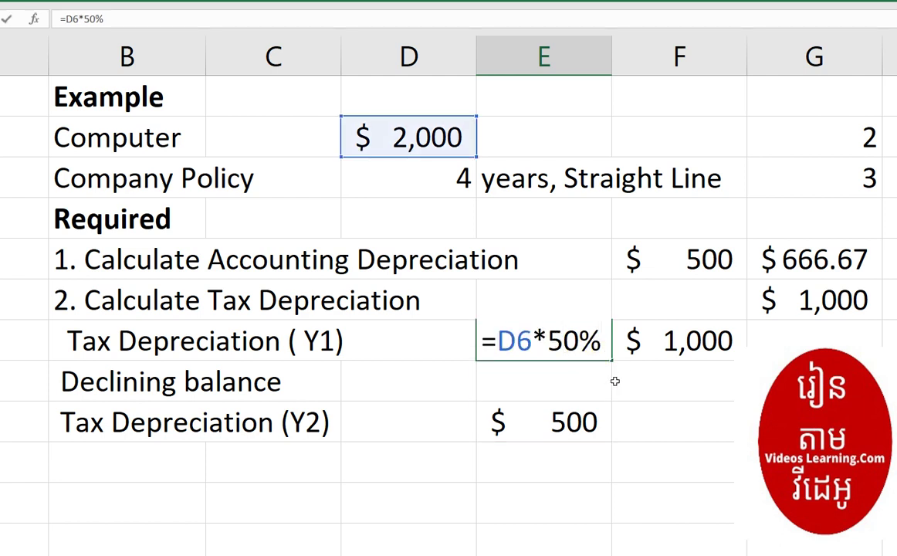
key(Return)
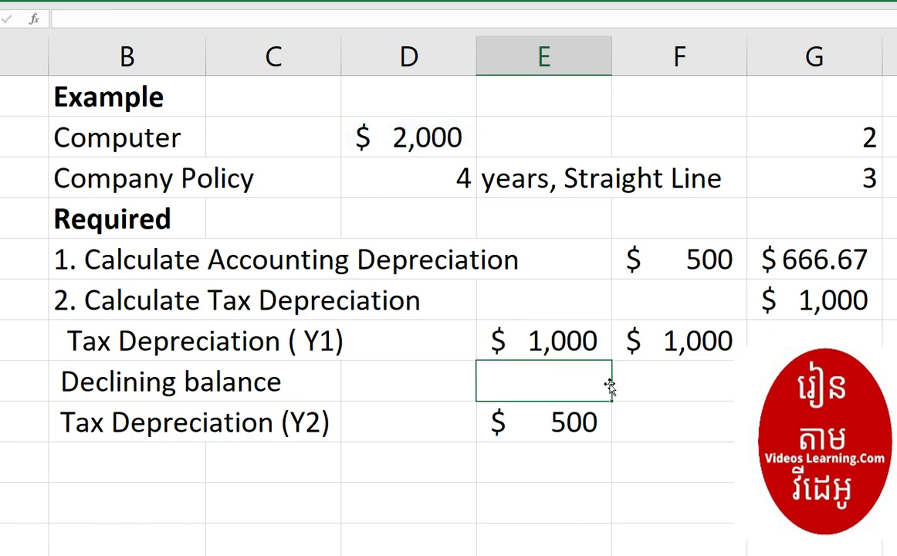
click(97, 376)
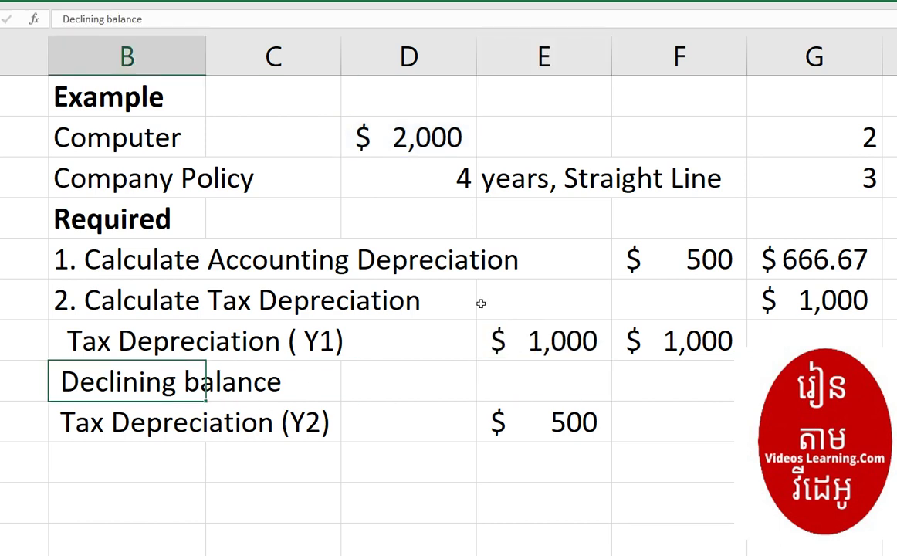
click(598, 174)
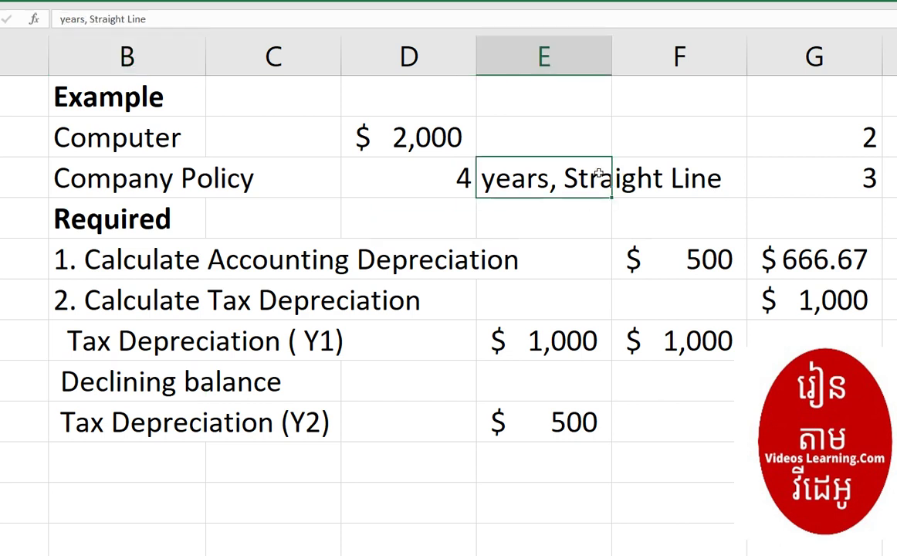
click(592, 447)
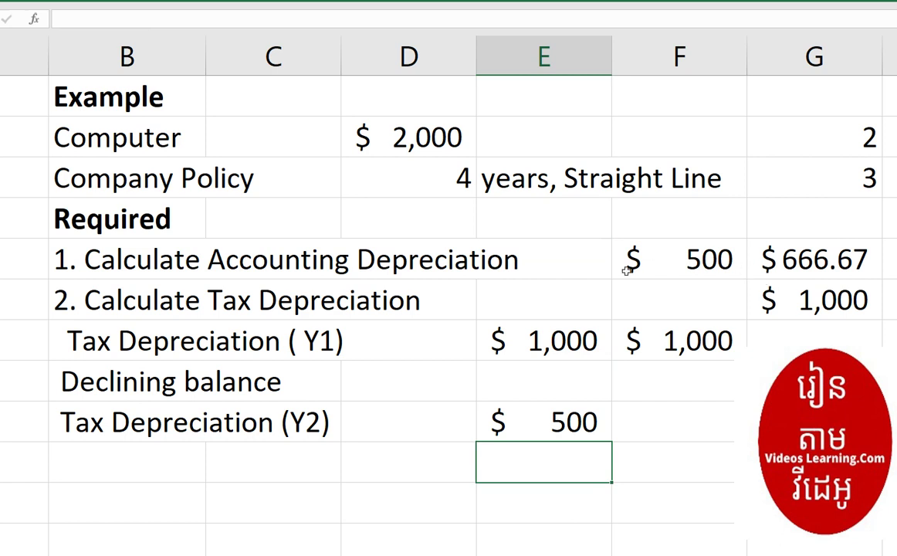
Compare the straight-line depreciation amounts in F9, G9 and G10 with the yearly tax depreciation in E11 and E13.
click(711, 256)
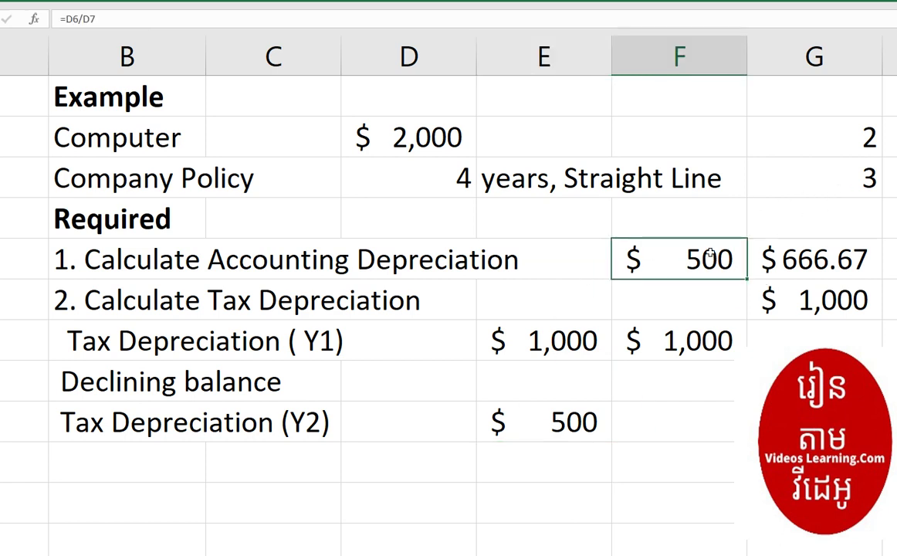
click(832, 258)
click(819, 300)
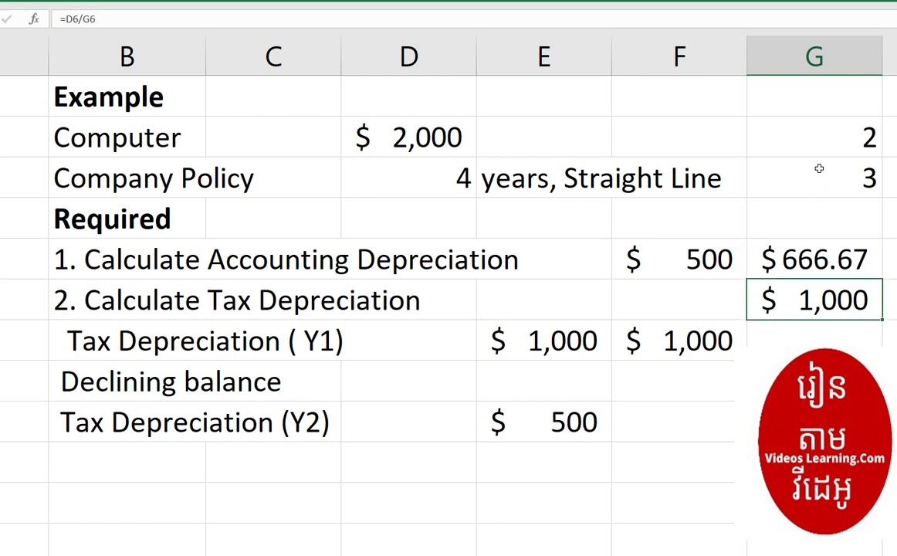
click(561, 343)
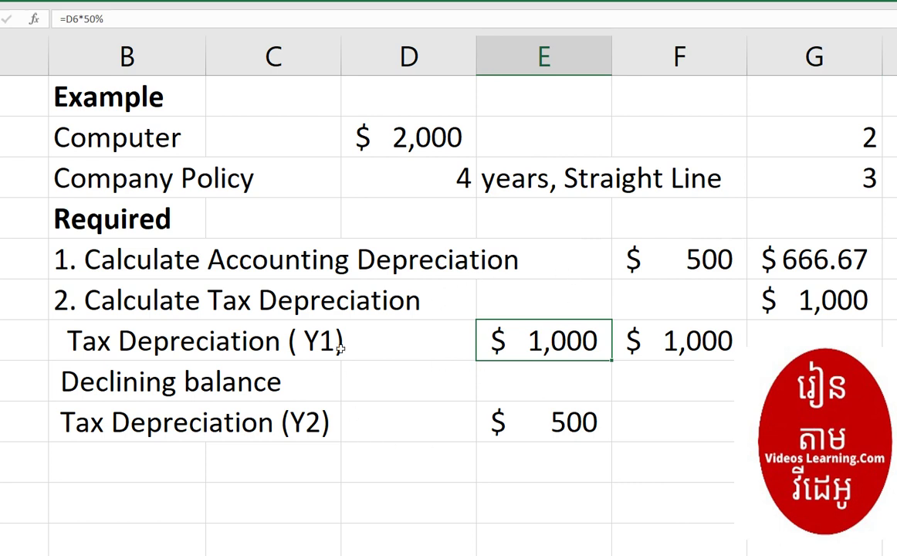
click(616, 464)
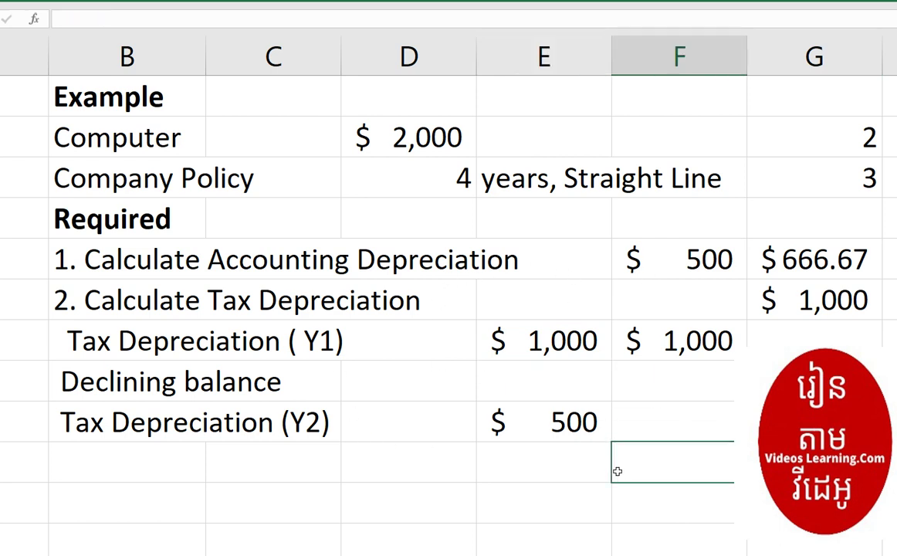
click(560, 348)
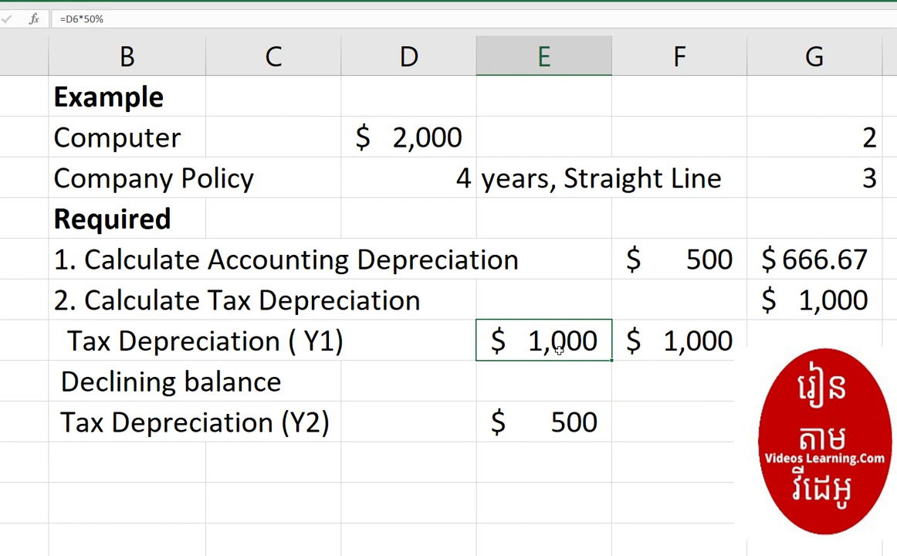
click(567, 427)
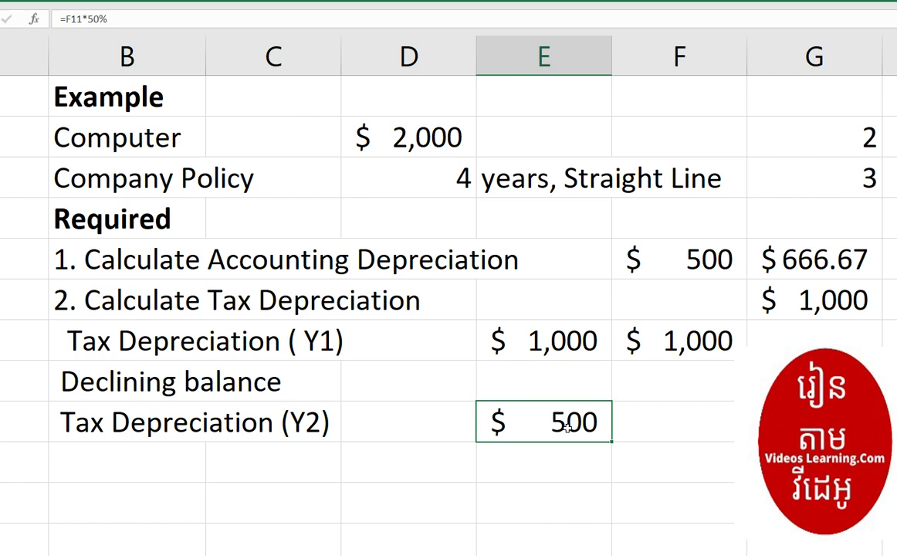
click(707, 260)
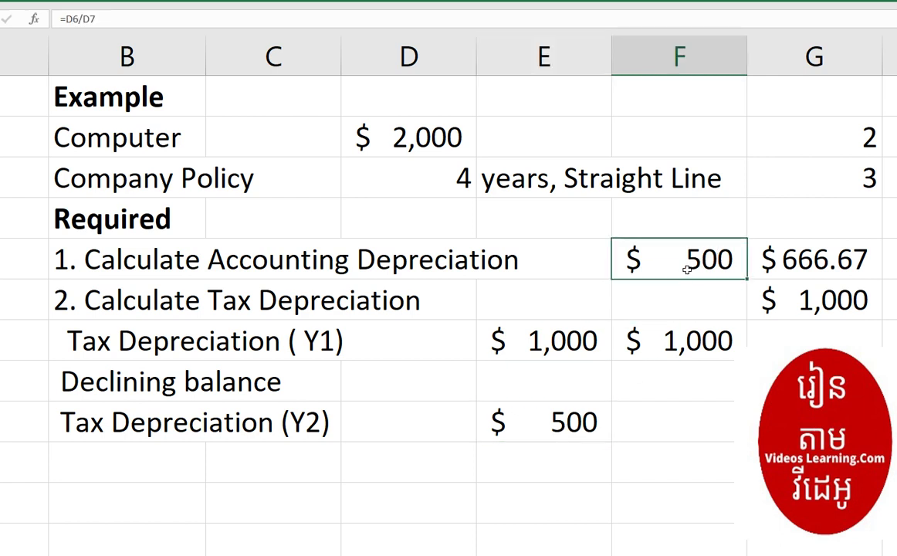
click(844, 258)
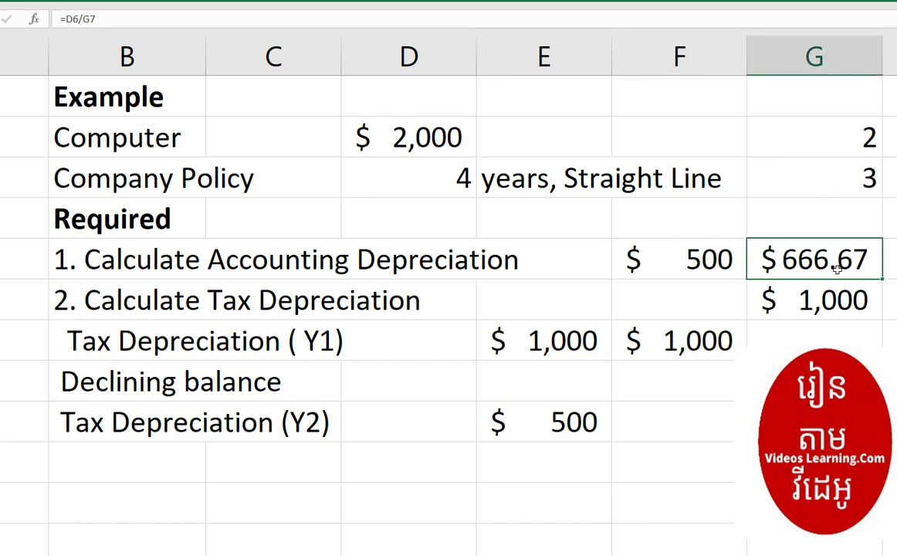
click(815, 298)
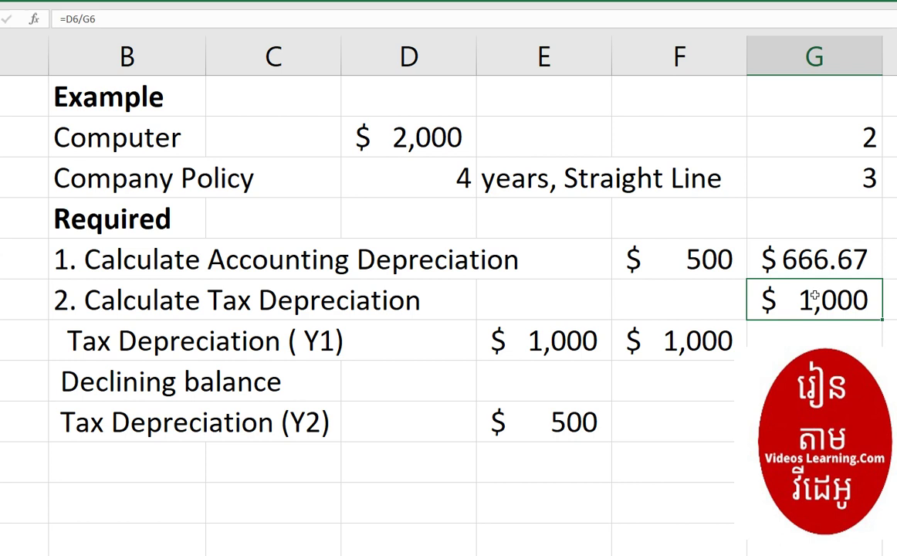
drag(661, 244, 818, 319)
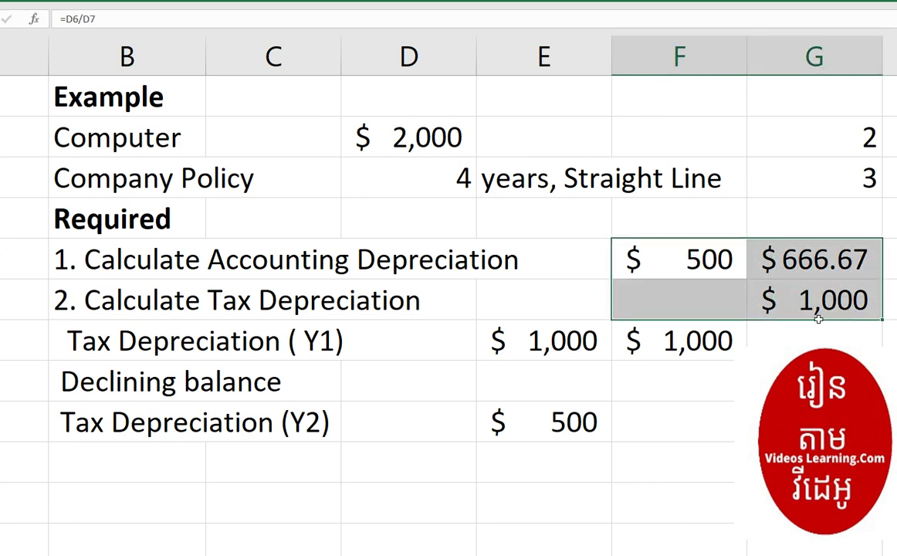
click(575, 429)
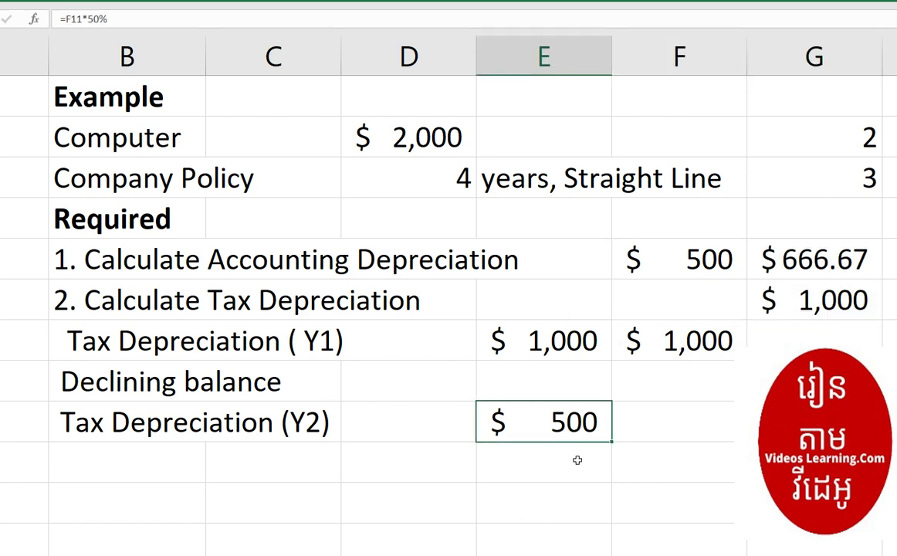
scroll(577, 460, up, 1)
scroll(577, 460, down, 1)
scroll(577, 460, up, 1)
scroll(577, 460, down, 1)
scroll(406, 281, up, 1)
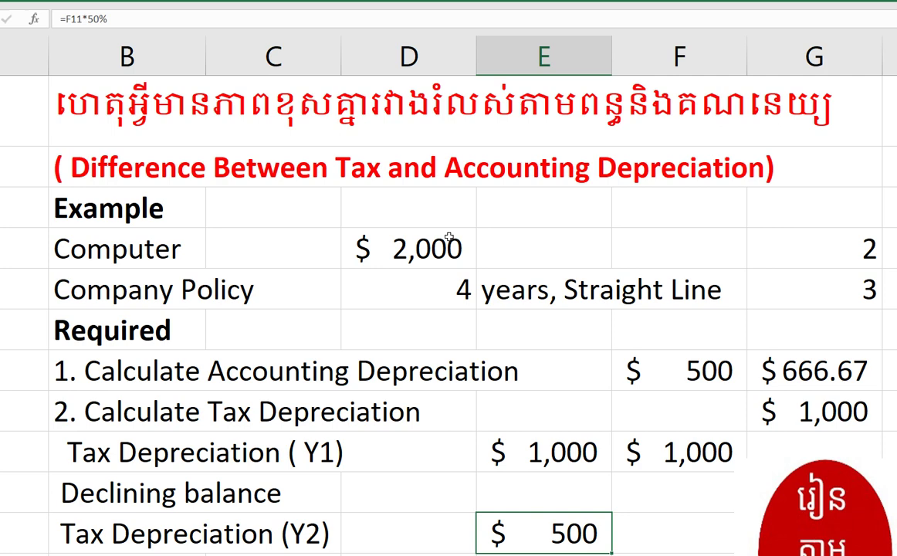
scroll(449, 237, down, 1)
scroll(449, 238, up, 1)
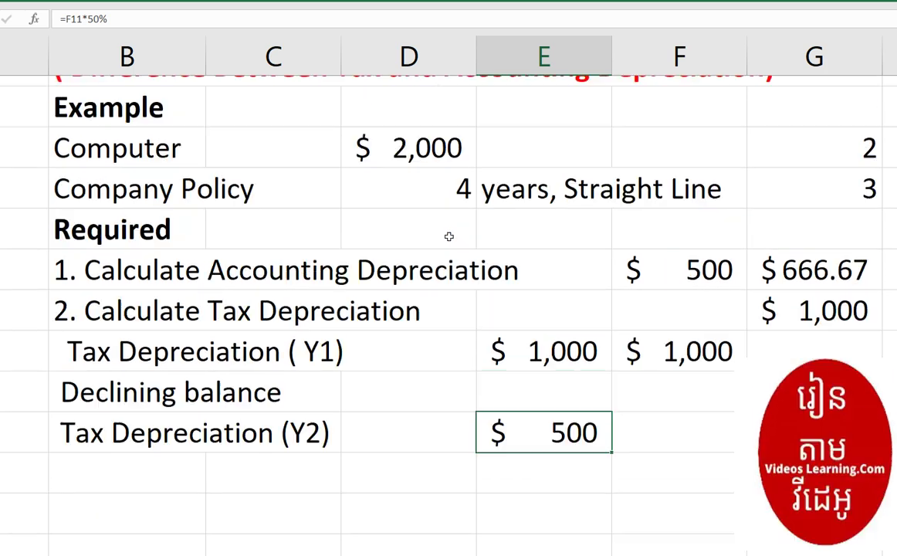